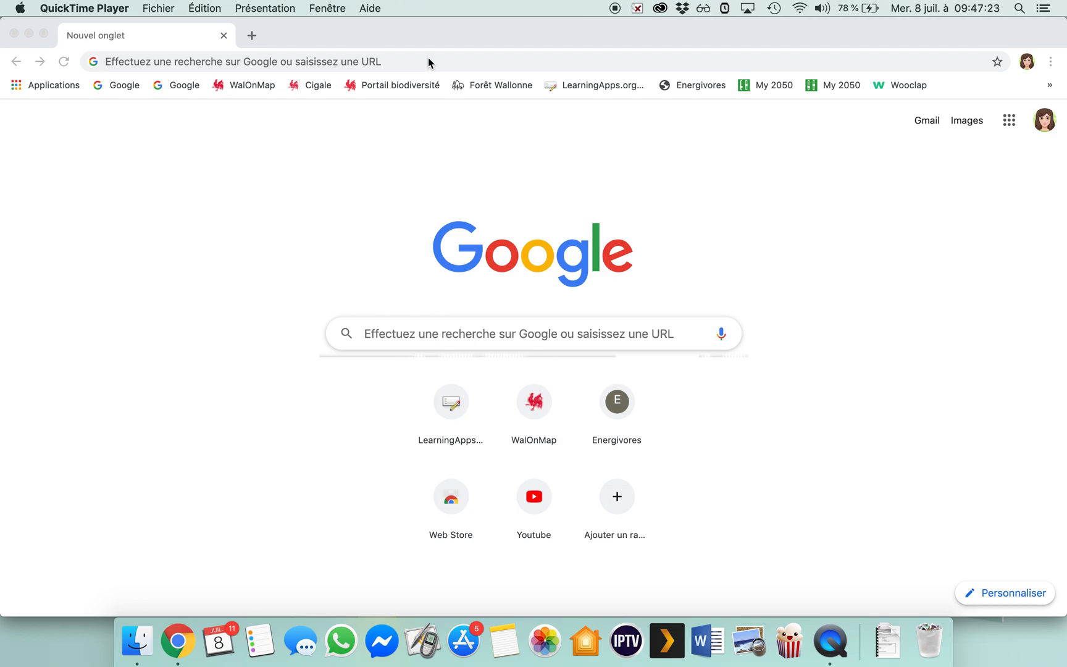
# Search the web for walonmap, open the WalOnMap site of the Géoportail de la Wallonie and dismiss its Nouveautés notice.
pyautogui.click(431, 63)
pyautogui.write('walon')
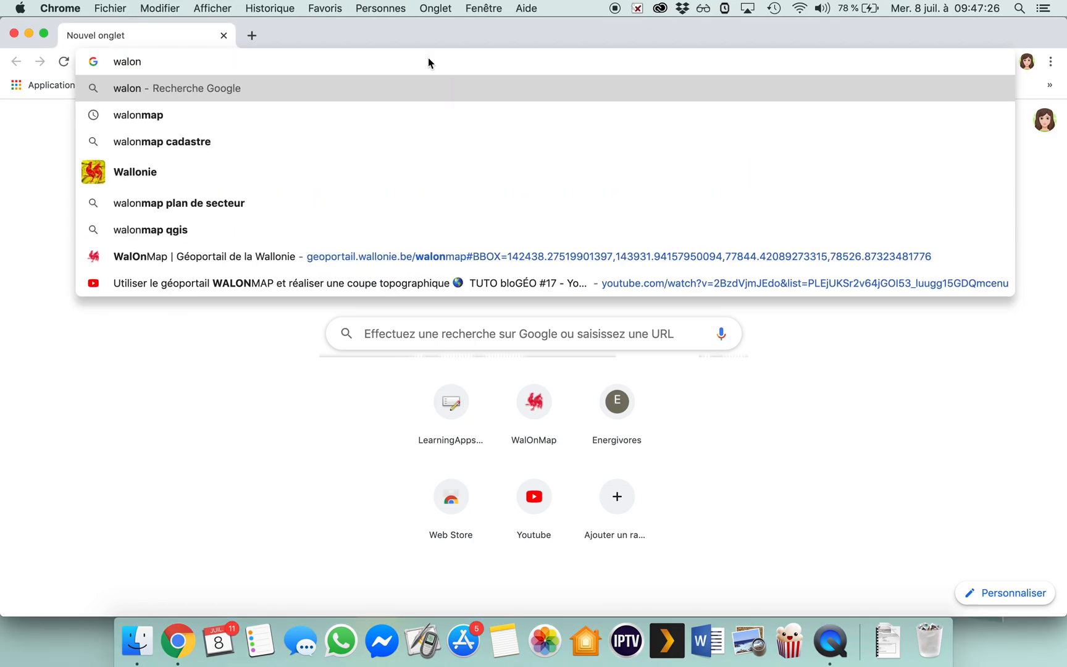
pyautogui.press('Down')
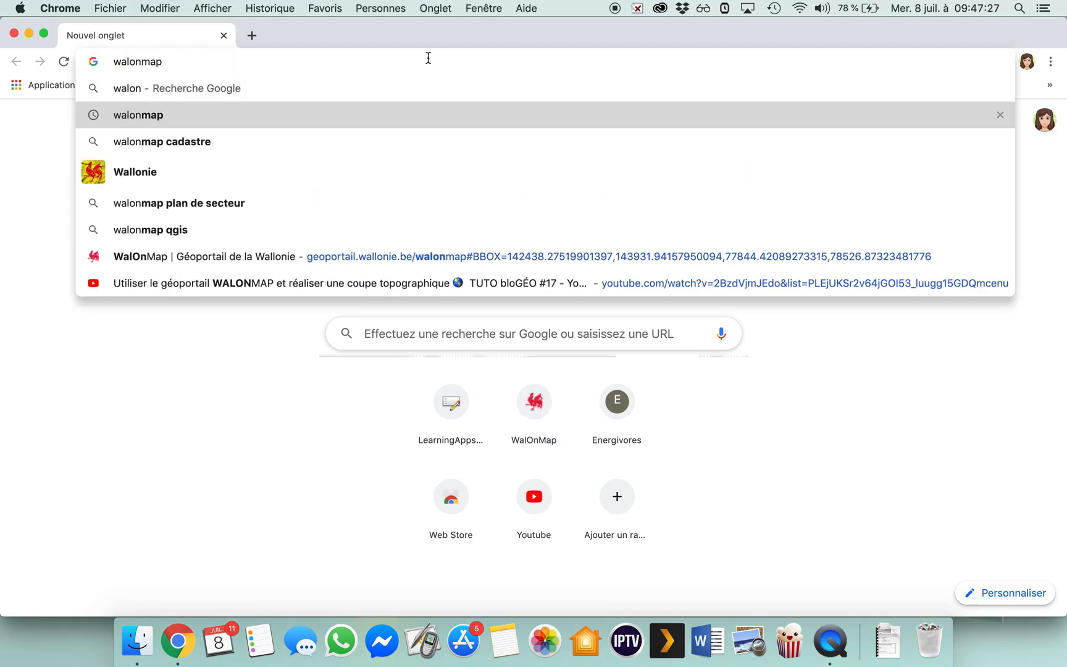
pyautogui.press('Return')
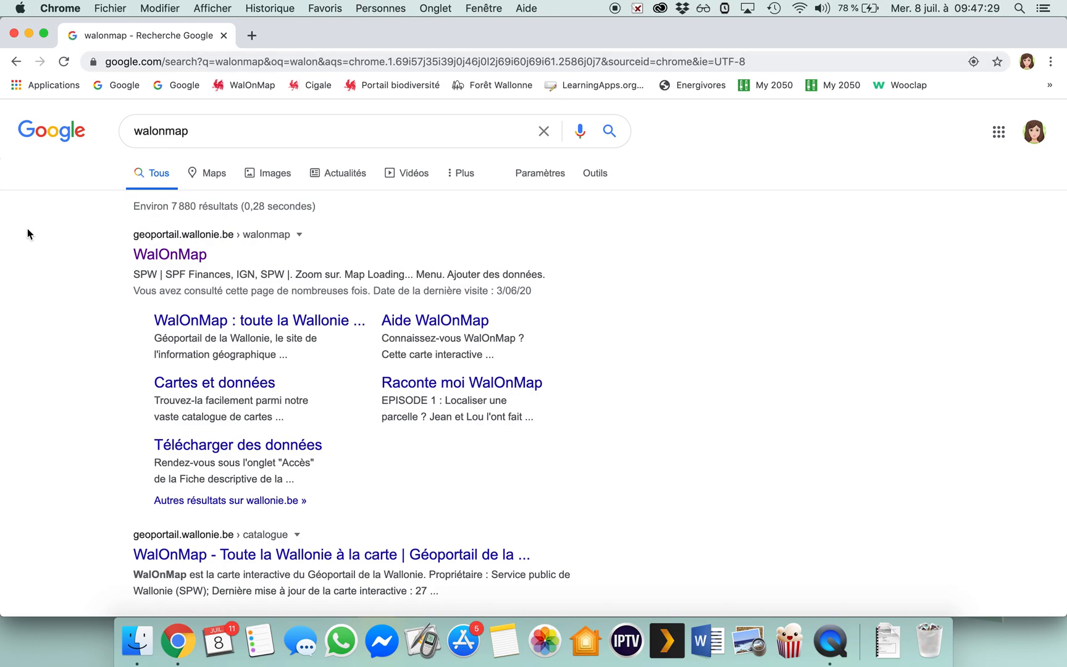
pyautogui.click(144, 256)
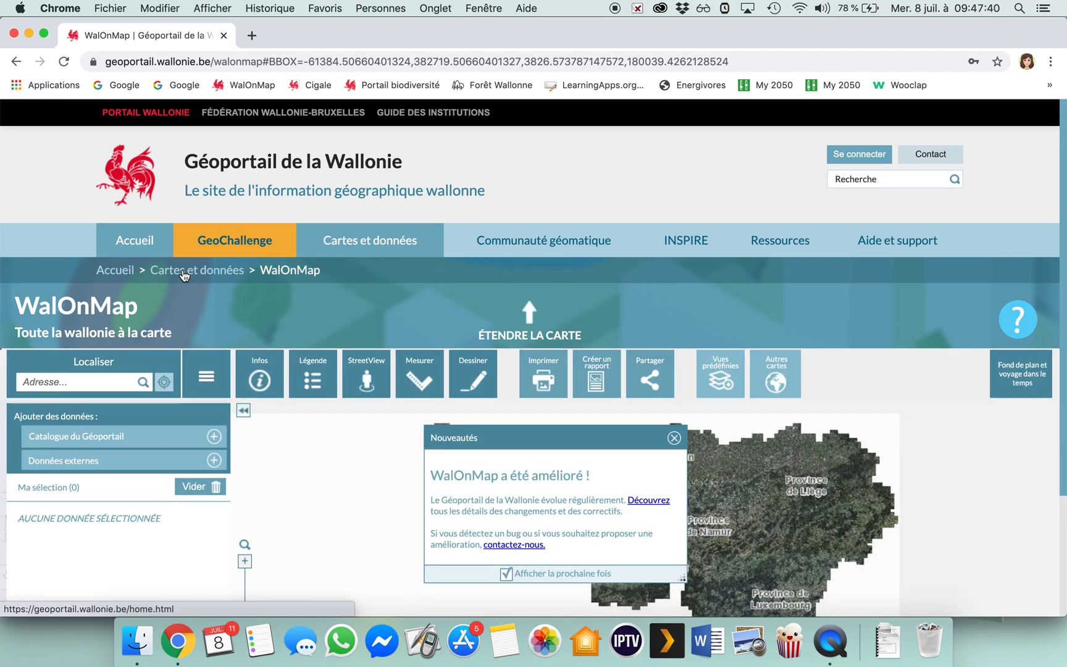
pyautogui.click(672, 439)
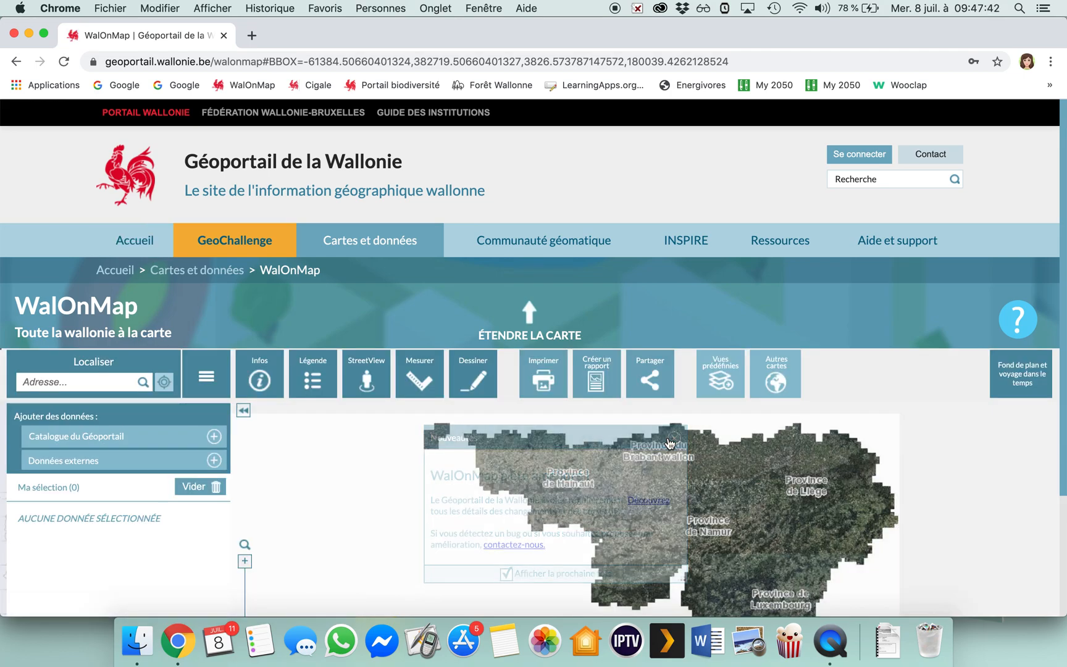
# Locate the locality CHIMAY 6460 on the map by searching for chimay.
pyautogui.moveTo(926, 486); pyautogui.dragTo(917, 364)
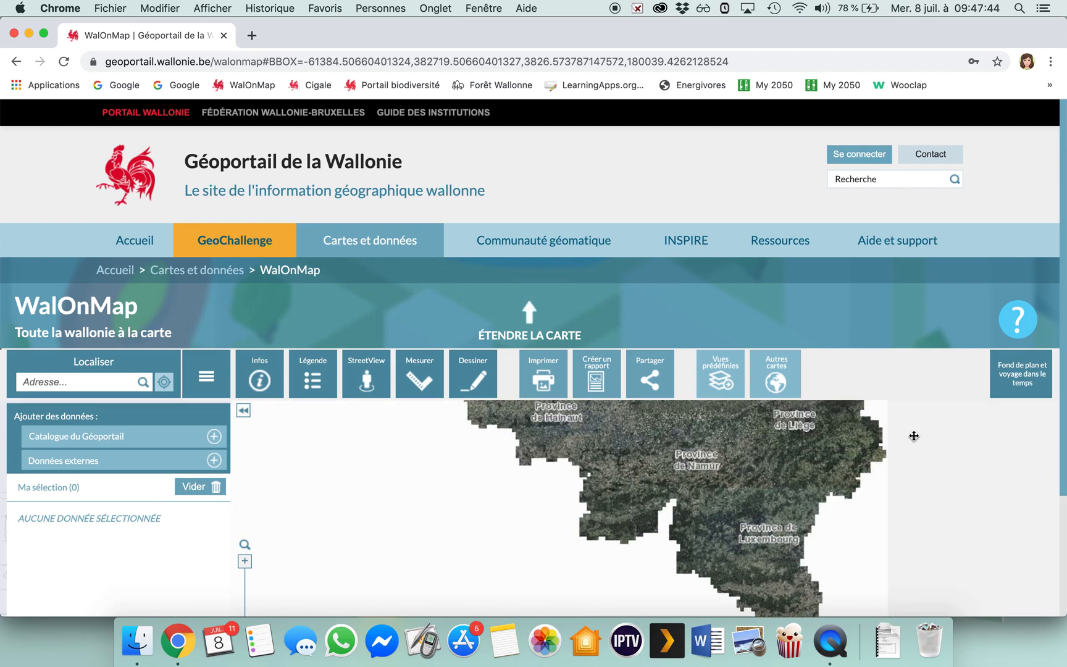
pyautogui.moveTo(881, 279)
pyautogui.scroll(-3, 882, 281)
pyautogui.scroll(-2, 881, 278)
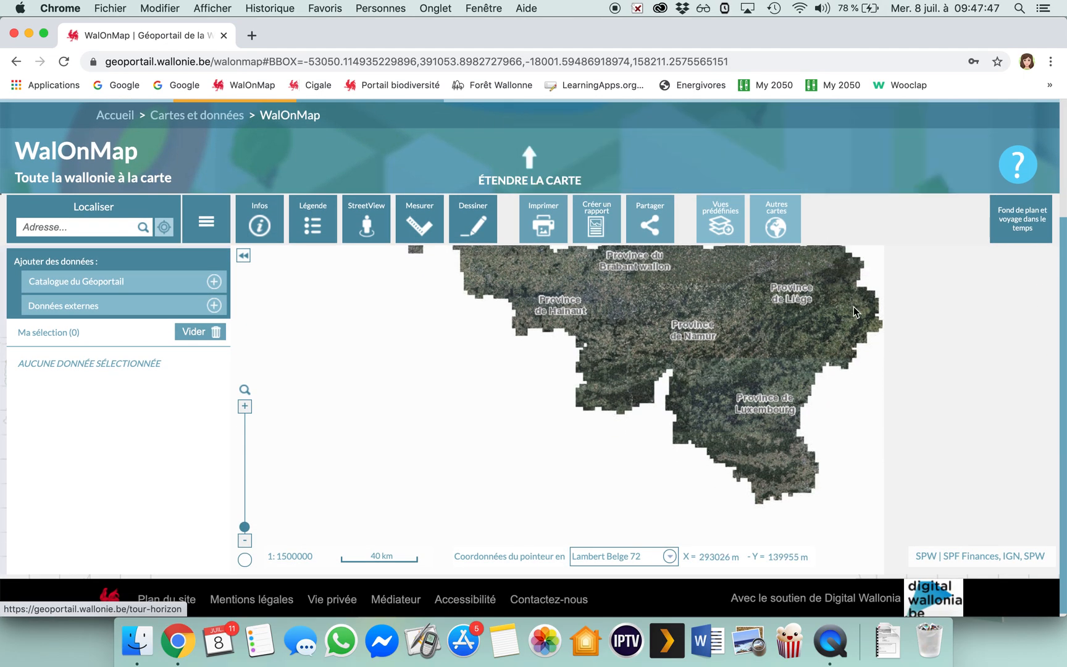
pyautogui.moveTo(759, 388); pyautogui.dragTo(708, 446)
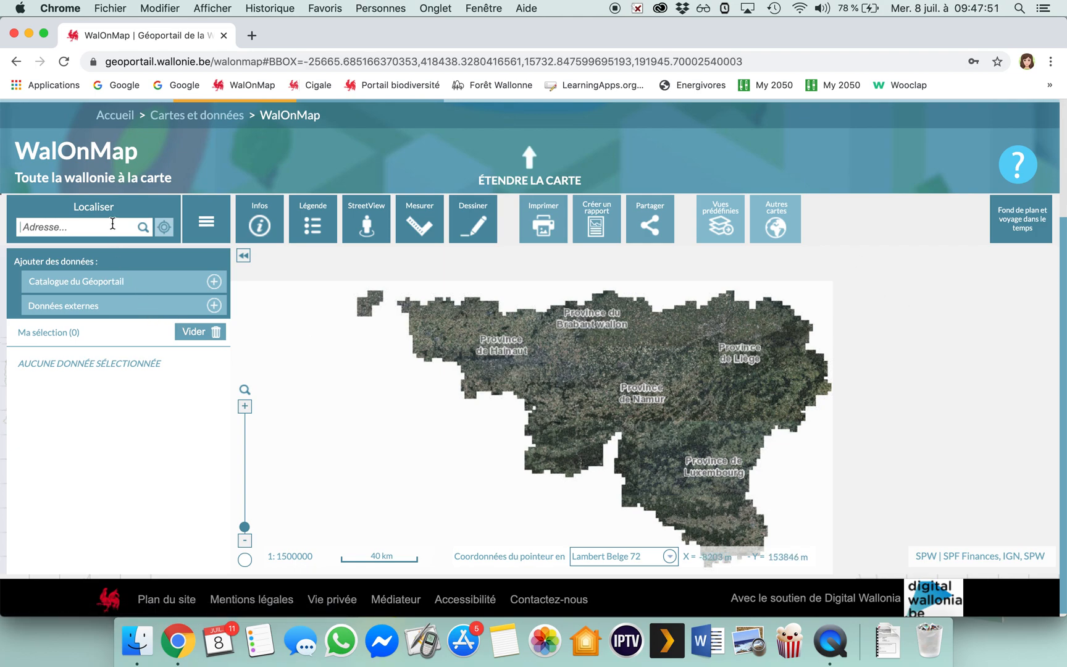
pyautogui.write('chimay')
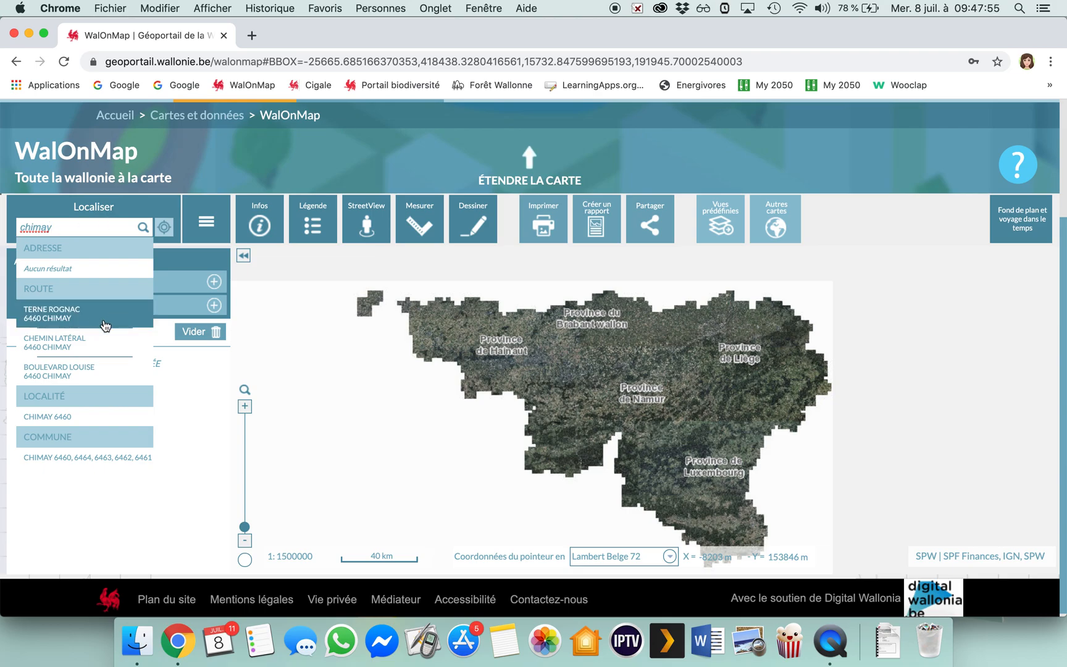
pyautogui.click(74, 415)
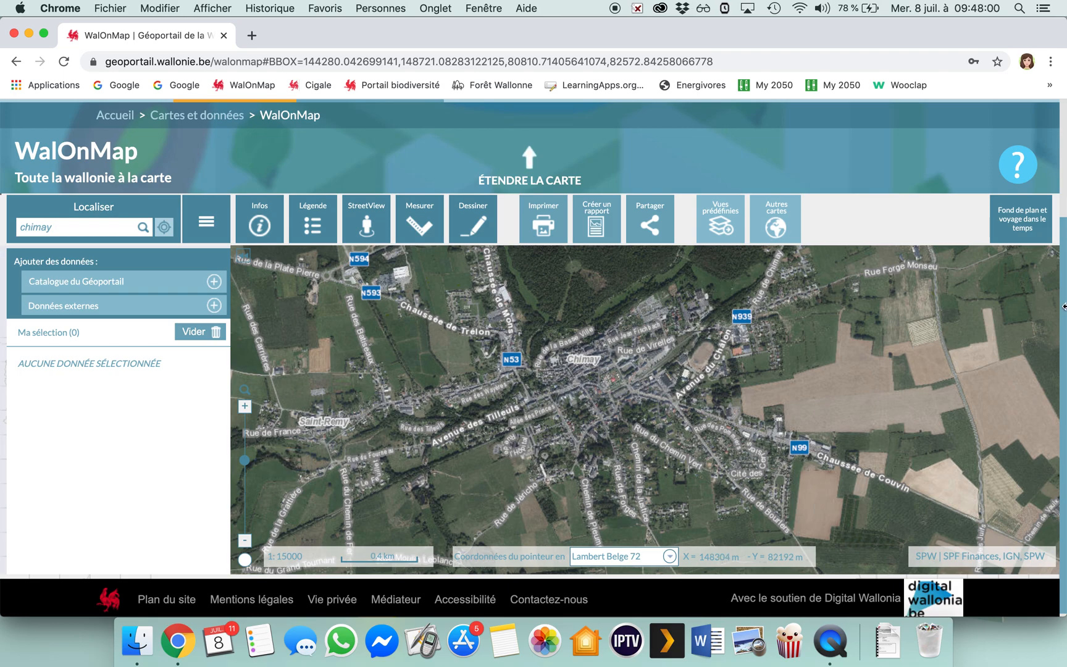
# Switch the base map to CartoWeb.be (IGN) and extend the map area on the page.
pyautogui.click(1026, 234)
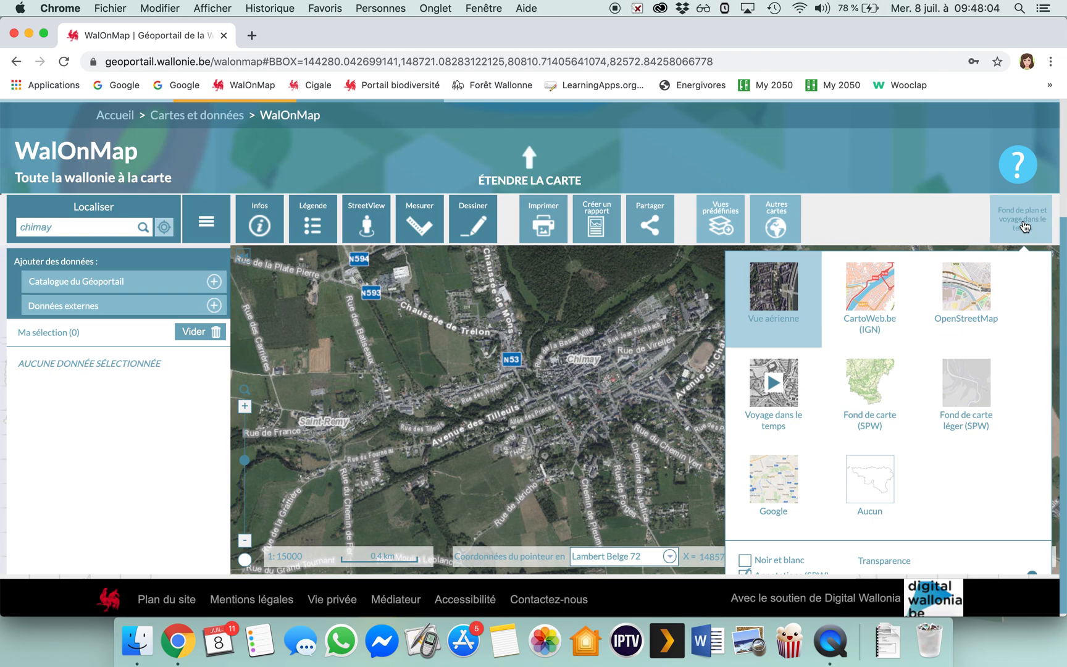
pyautogui.click(877, 294)
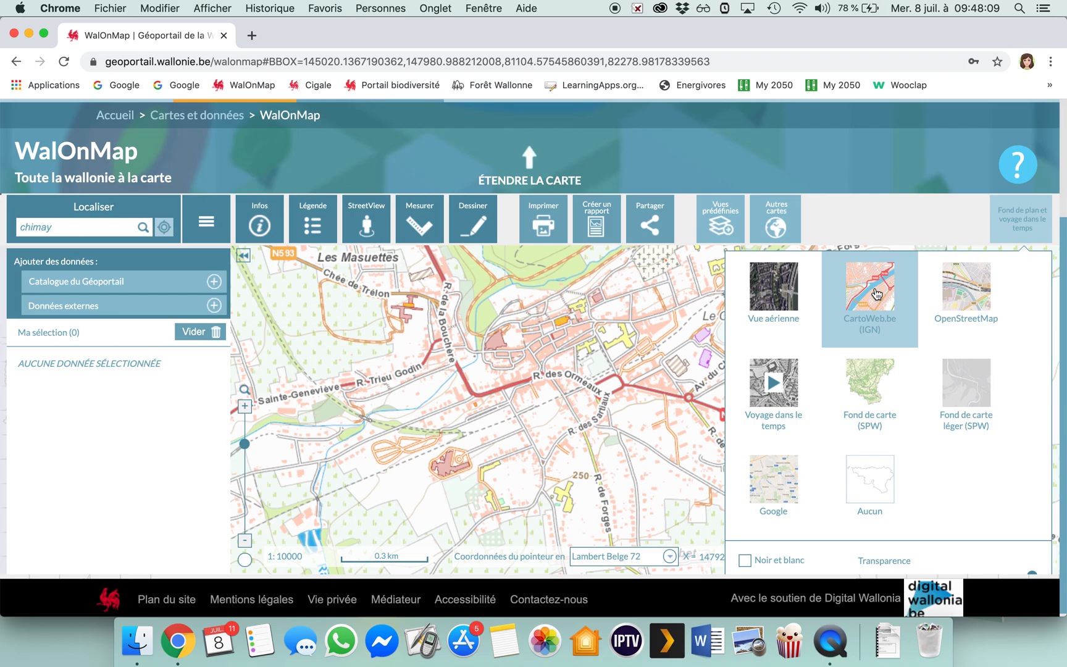
pyautogui.click(663, 398)
pyautogui.click(469, 188)
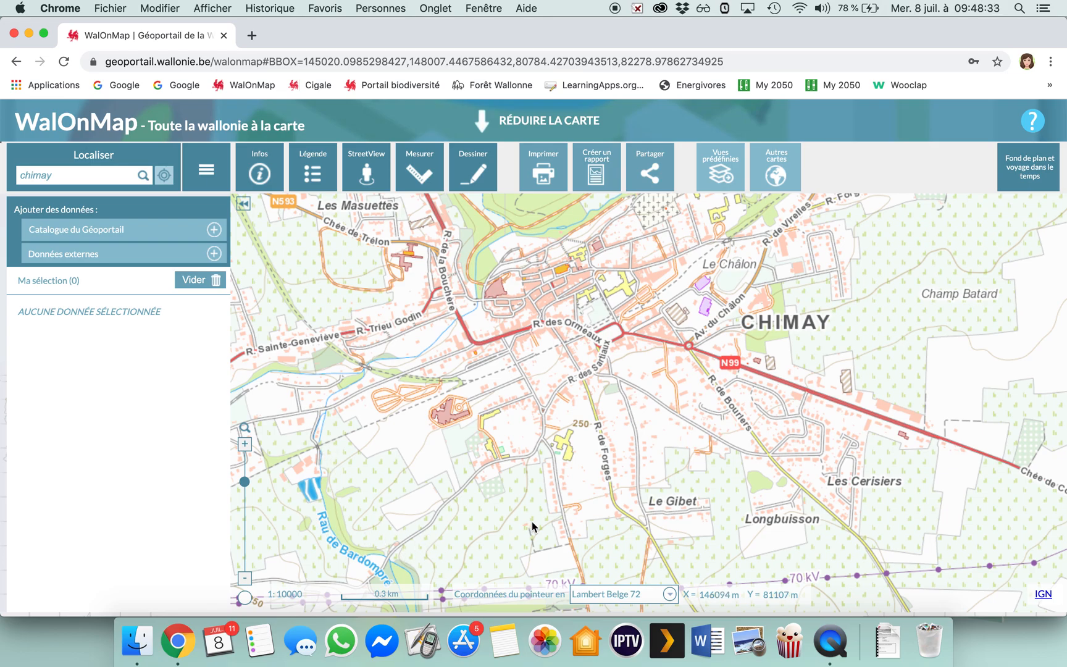
# Check the map legend for the area around Les Crayas and Étg. Brouhon, south of Chimay, and close it.
pyautogui.moveTo(532, 526); pyautogui.dragTo(484, 305)
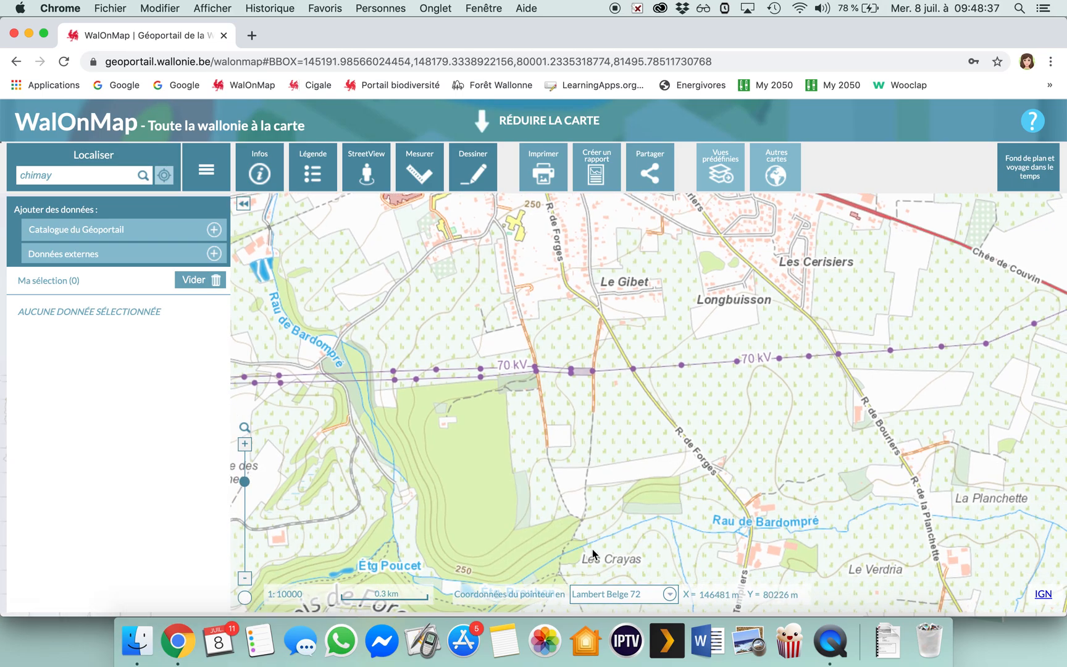
pyautogui.moveTo(593, 554); pyautogui.dragTo(576, 439)
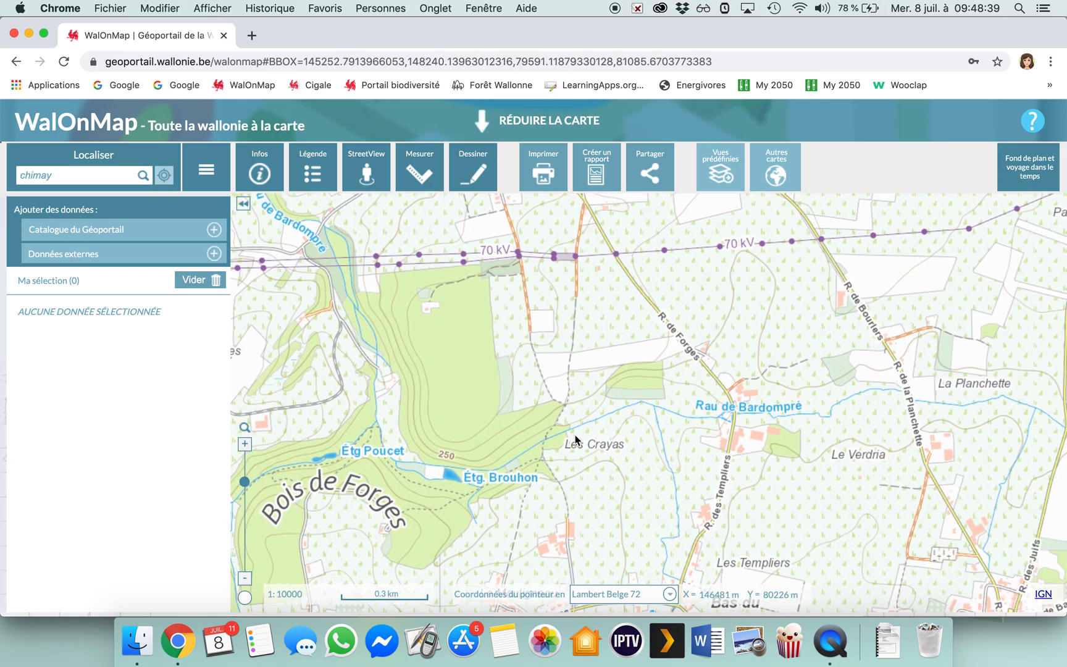
pyautogui.scroll(1, 575, 436)
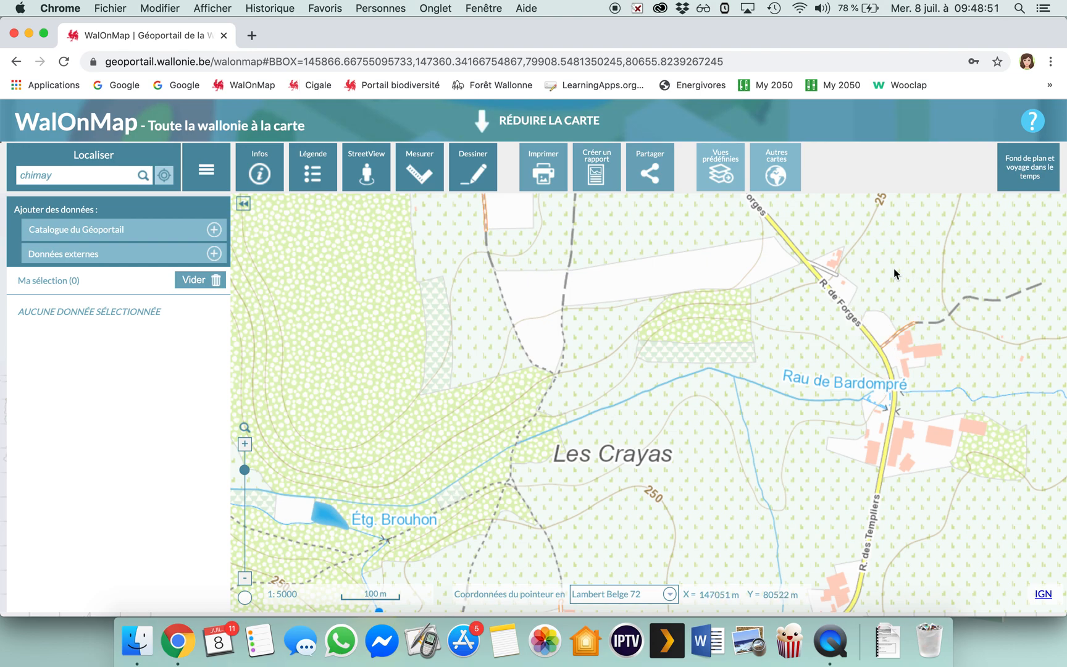
pyautogui.moveTo(893, 267); pyautogui.dragTo(910, 181)
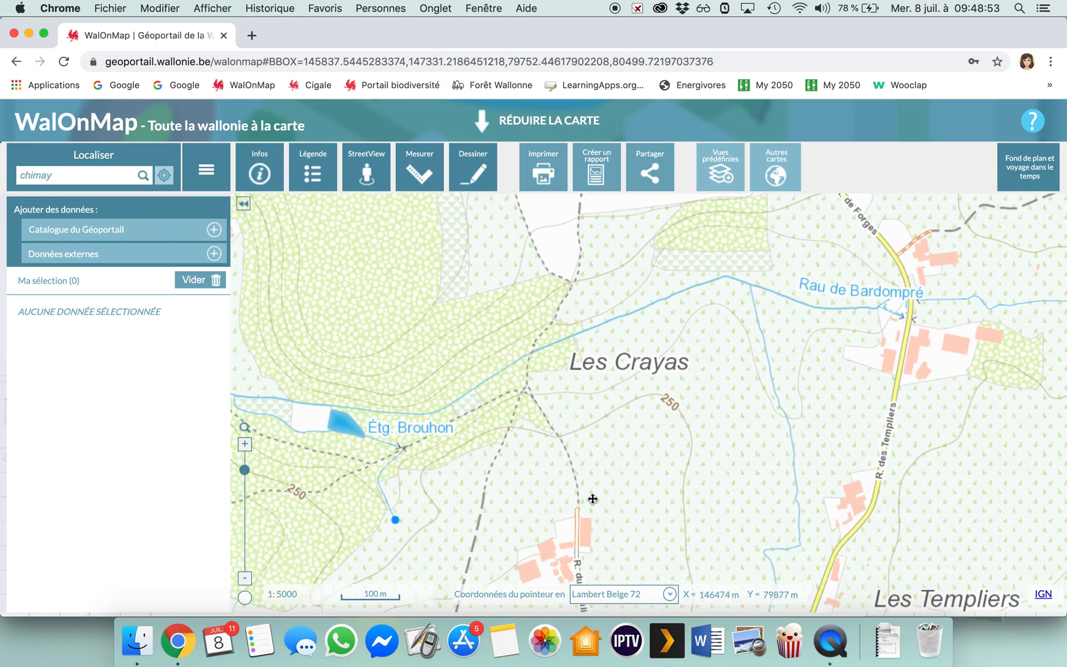
pyautogui.moveTo(593, 499); pyautogui.dragTo(613, 430)
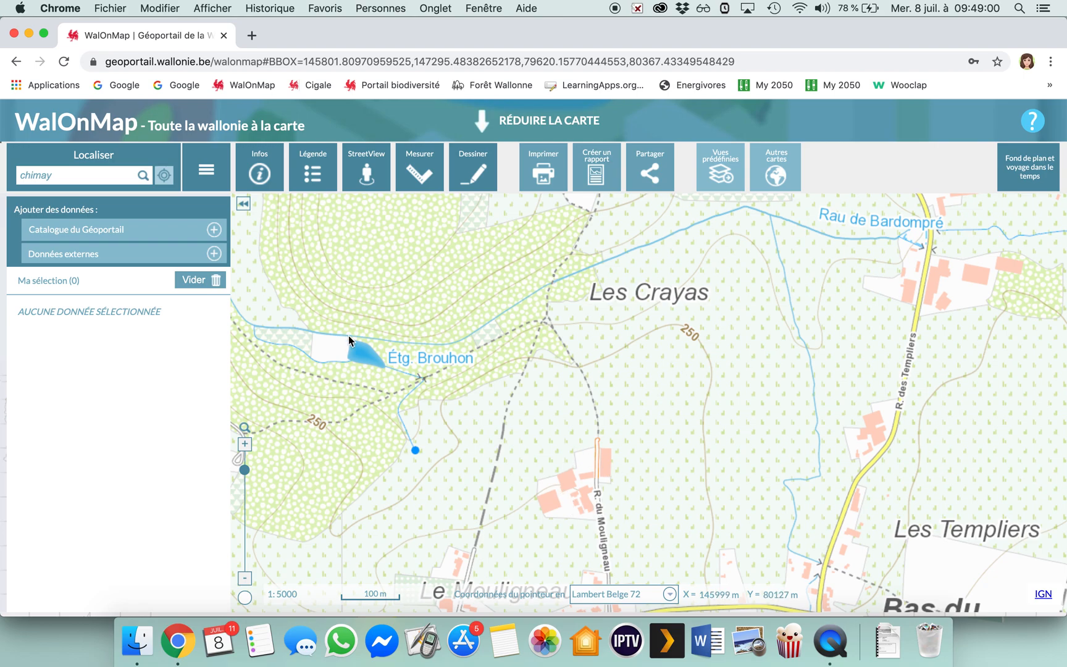
pyautogui.click(312, 180)
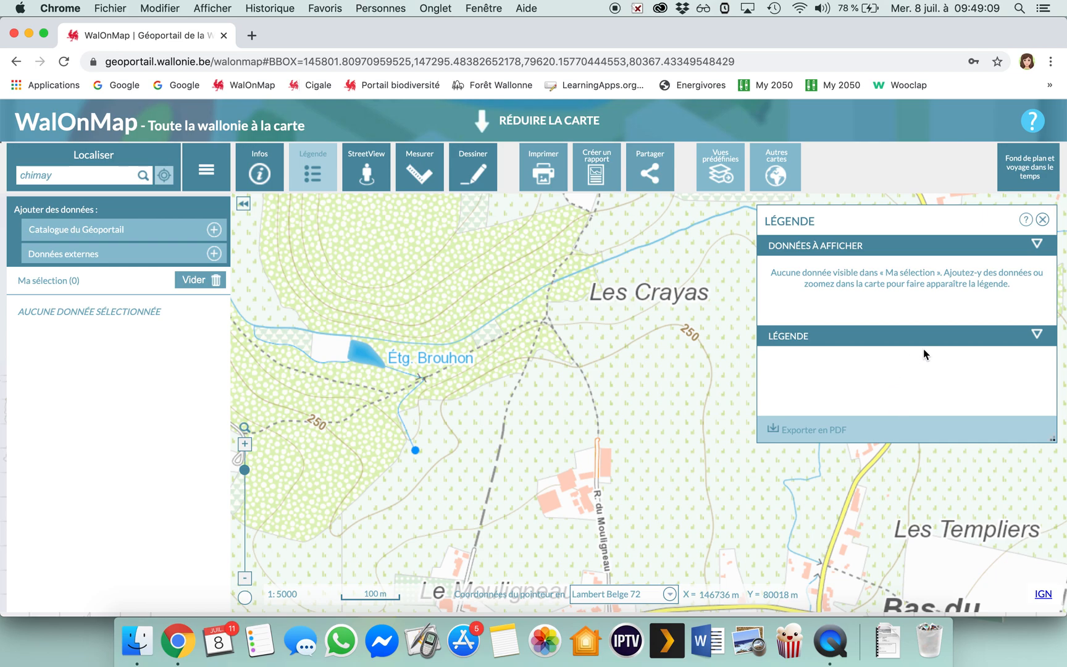
pyautogui.click(1037, 335)
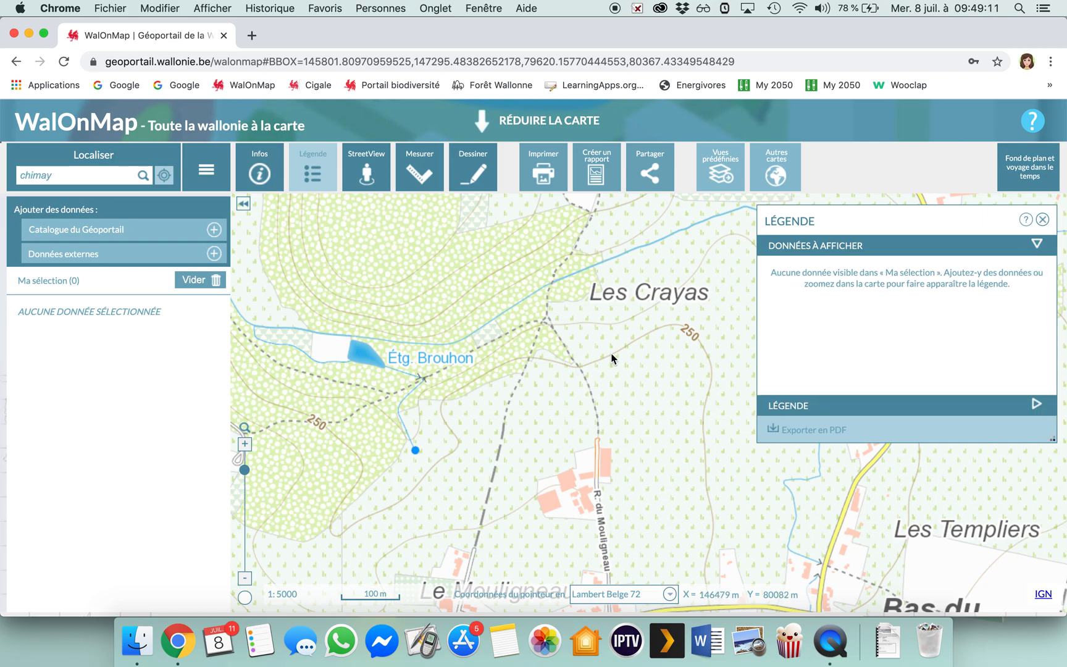
pyautogui.click(1043, 219)
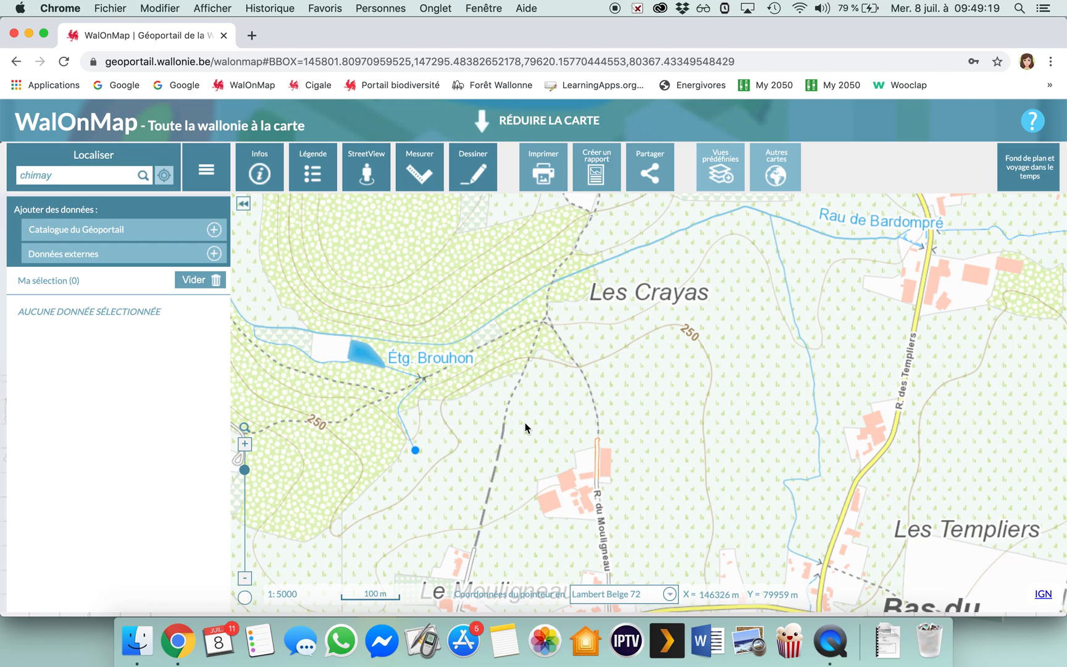
# Measure the length of the walking loop from Les Crayas through Le Mouligneau, Rue des Quatre Maisons and back along Rue du Mouligneau.
pyautogui.moveTo(525, 422); pyautogui.dragTo(546, 356)
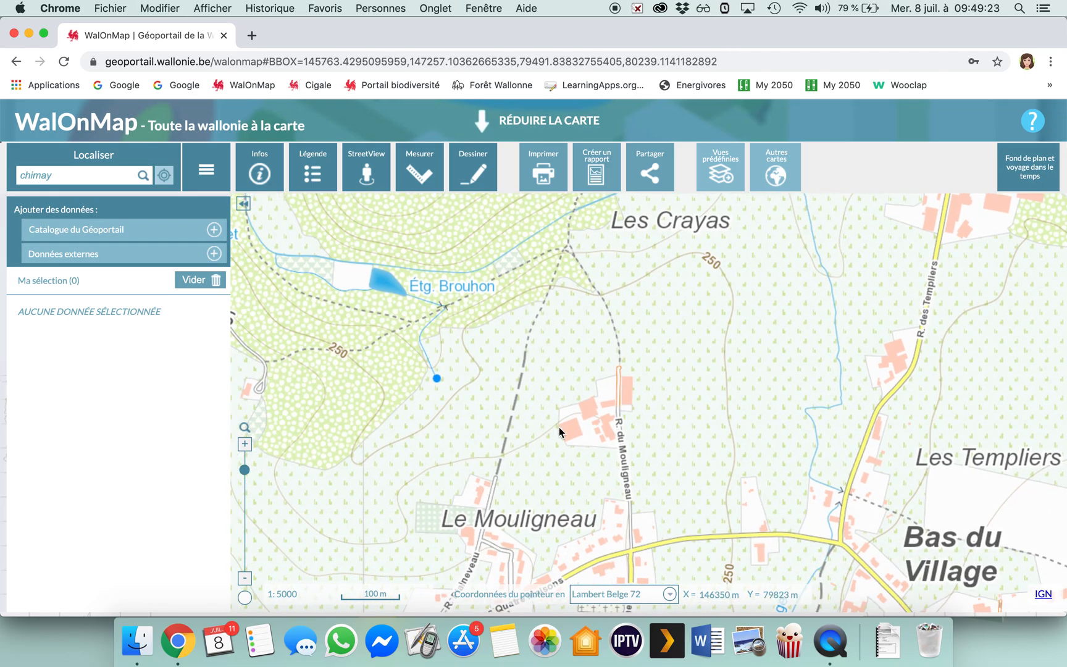
pyautogui.click(245, 579)
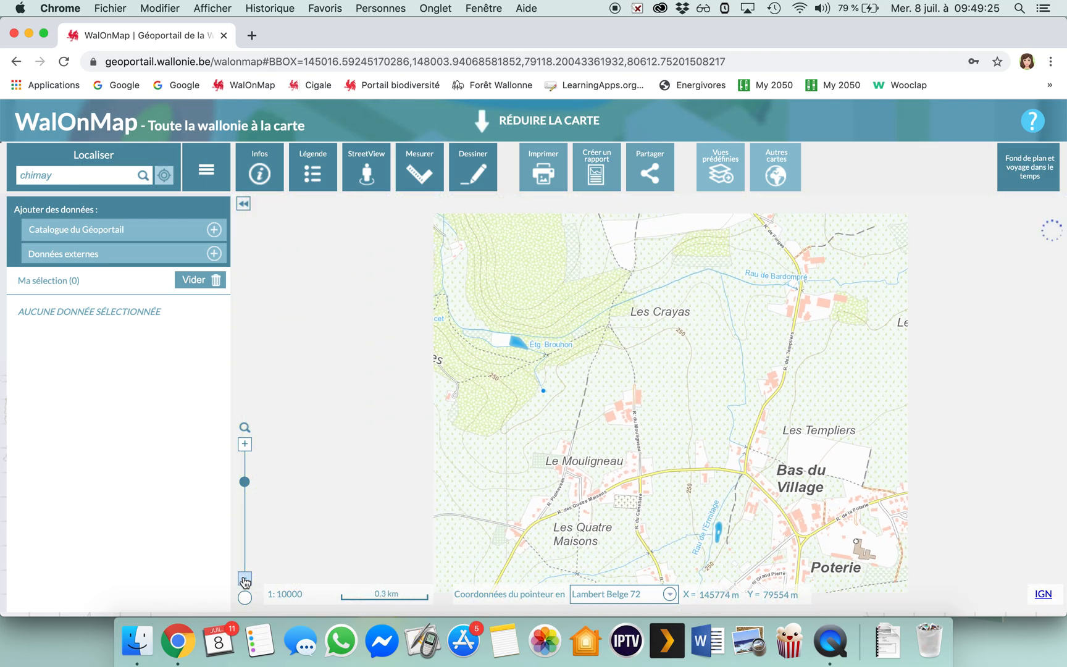
pyautogui.click(422, 184)
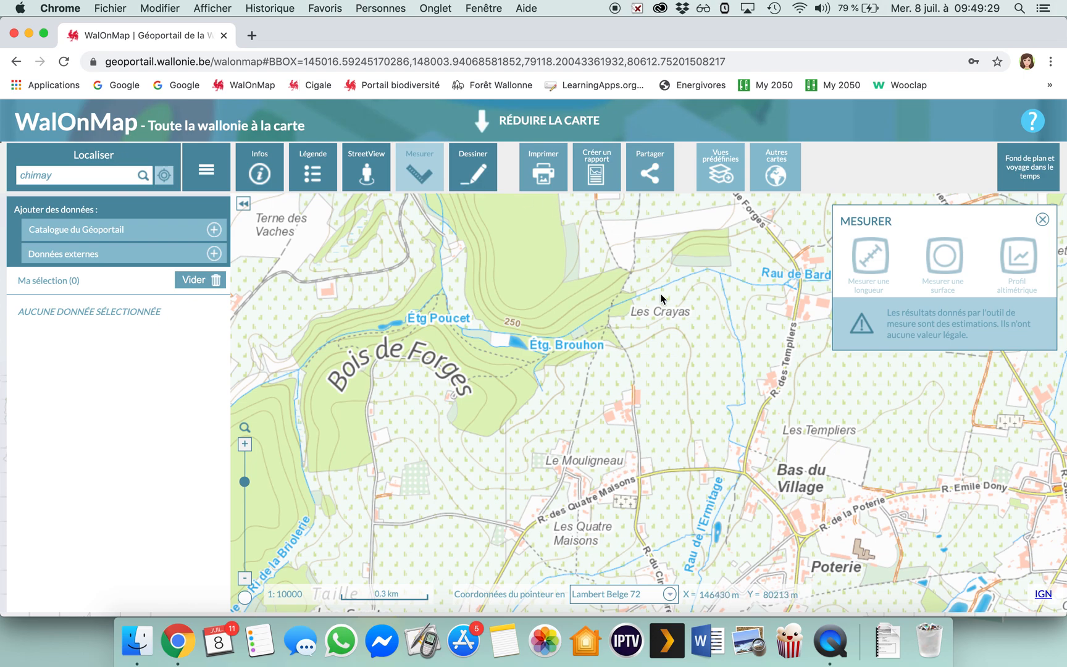
pyautogui.click(871, 261)
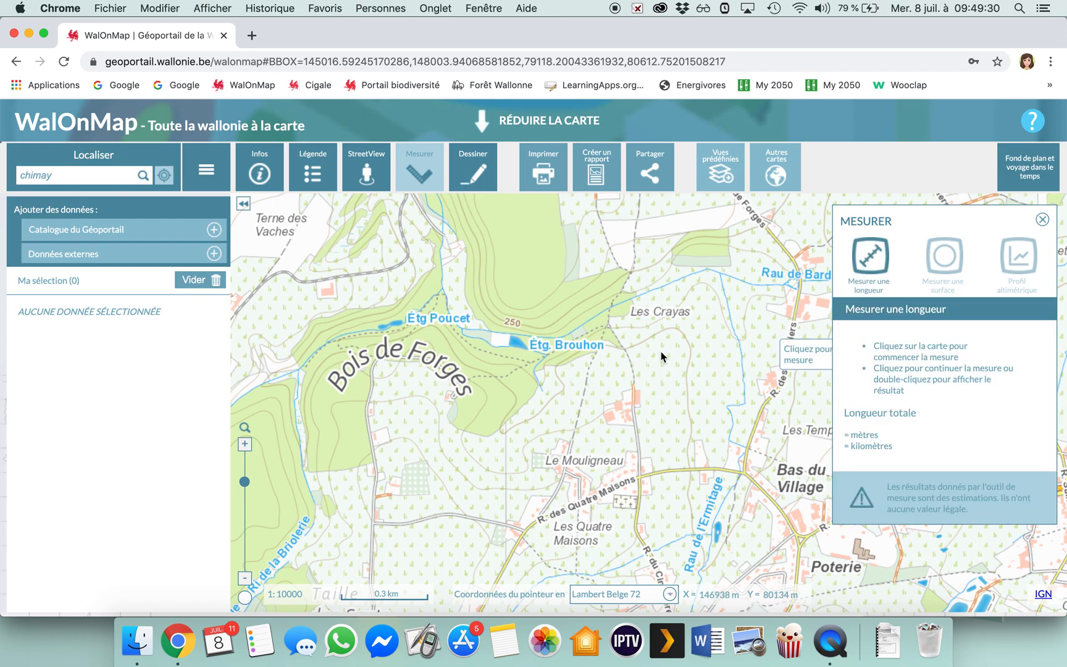
pyautogui.click(606, 326)
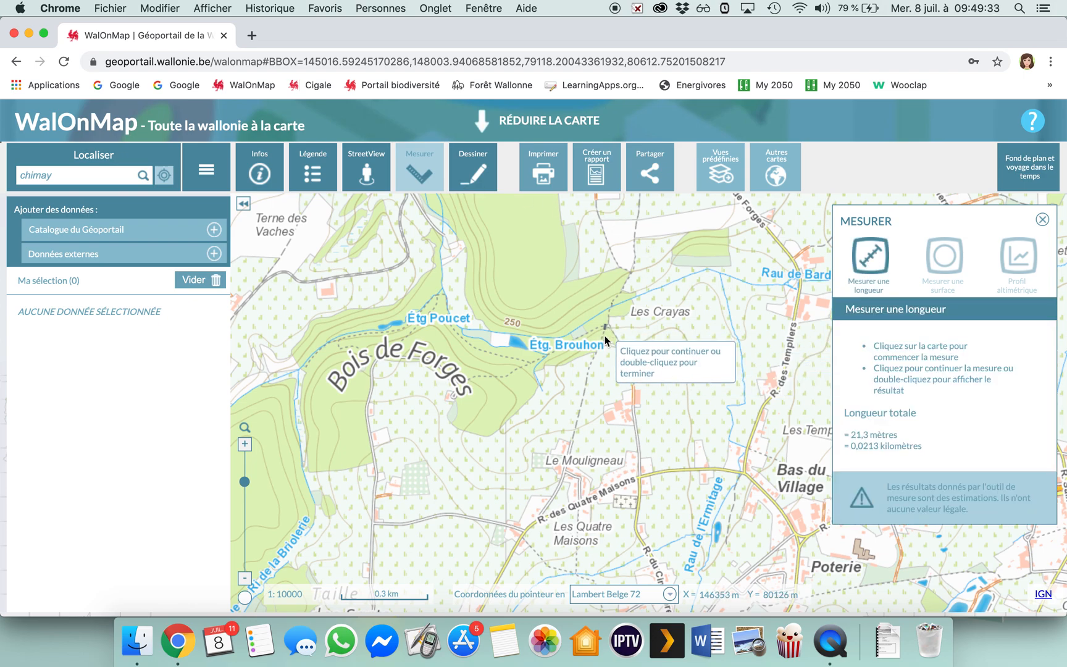
pyautogui.click(562, 476)
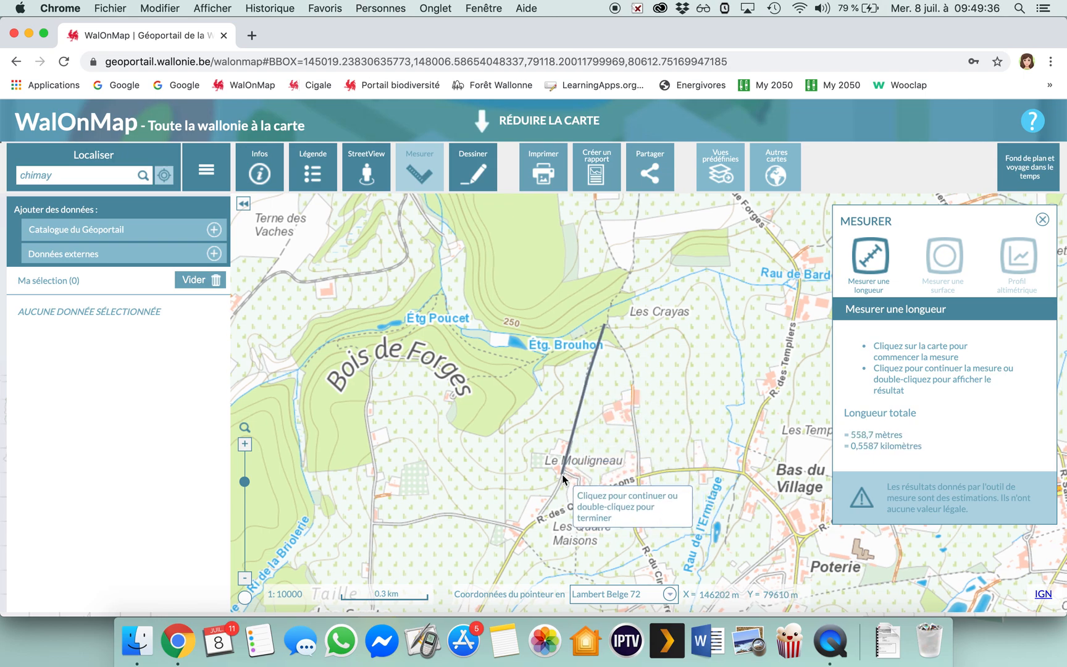
pyautogui.click(581, 479)
pyautogui.click(579, 502)
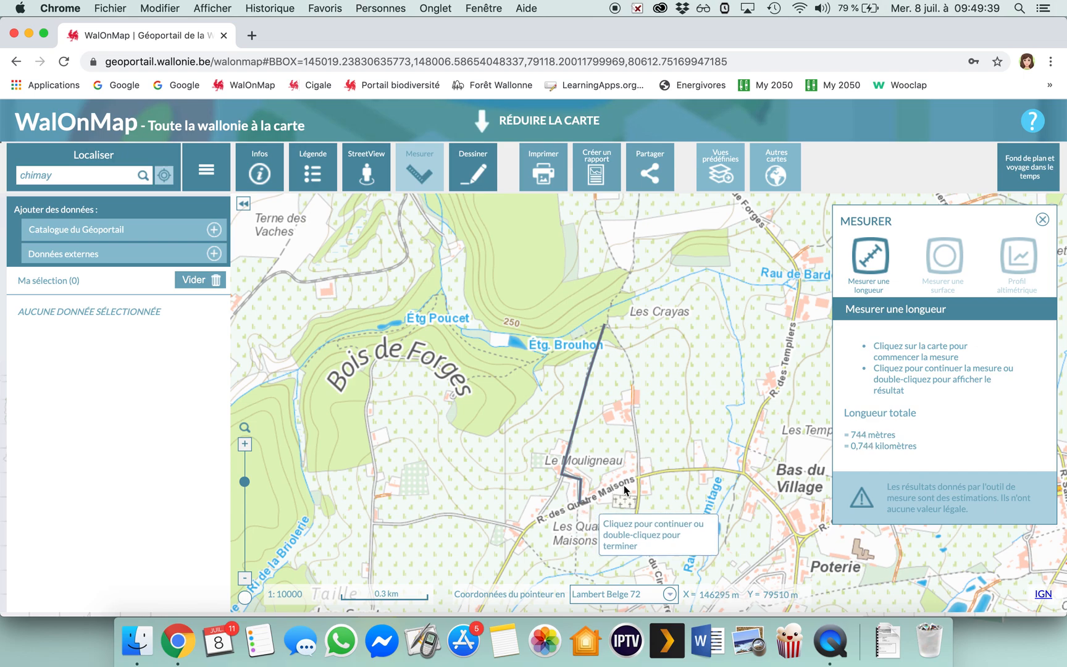
pyautogui.click(640, 477)
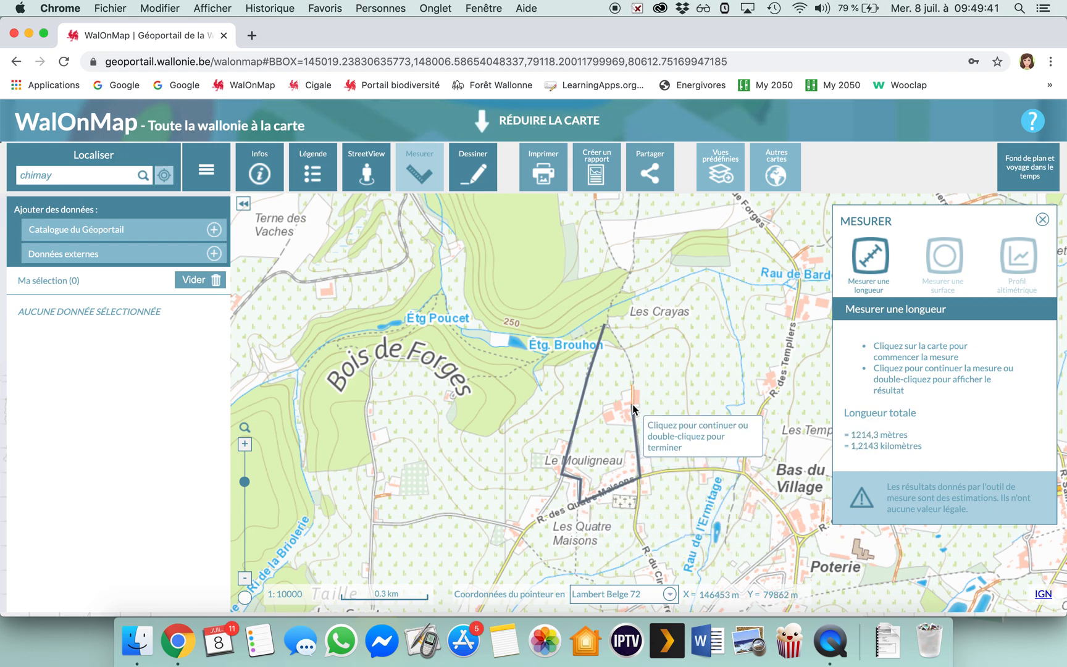
pyautogui.click(633, 376)
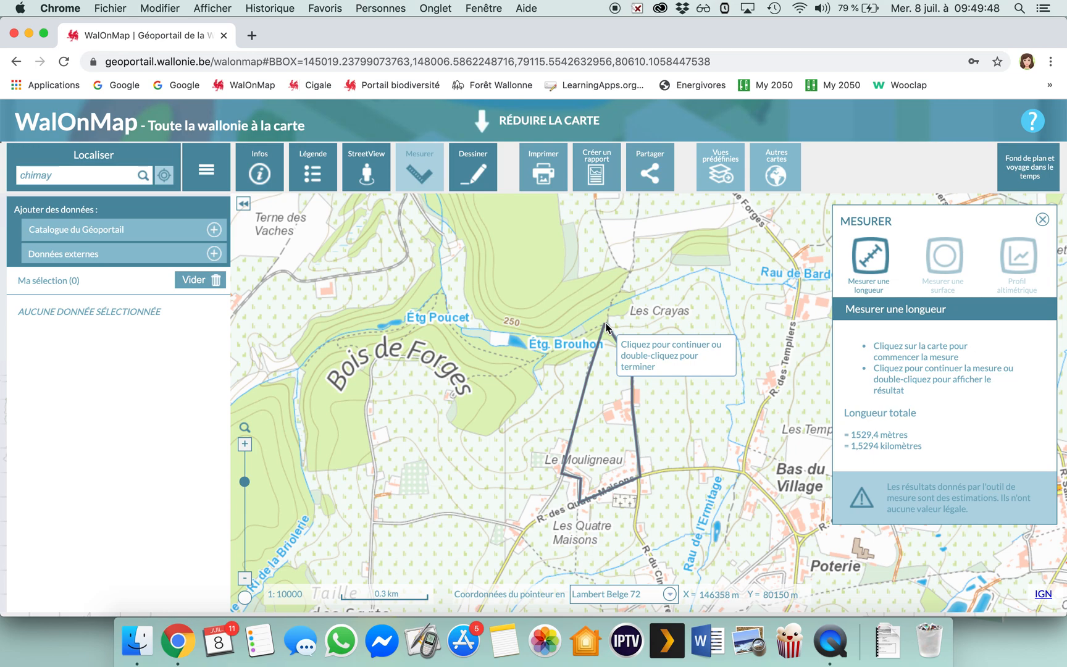
pyautogui.doubleClick(641, 318)
# Measure the surface of the area bounded by Les Crayas, Le Mouligneau, Rue des Quatre Maisons and Rue du Mouligneau.
pyautogui.click(940, 256)
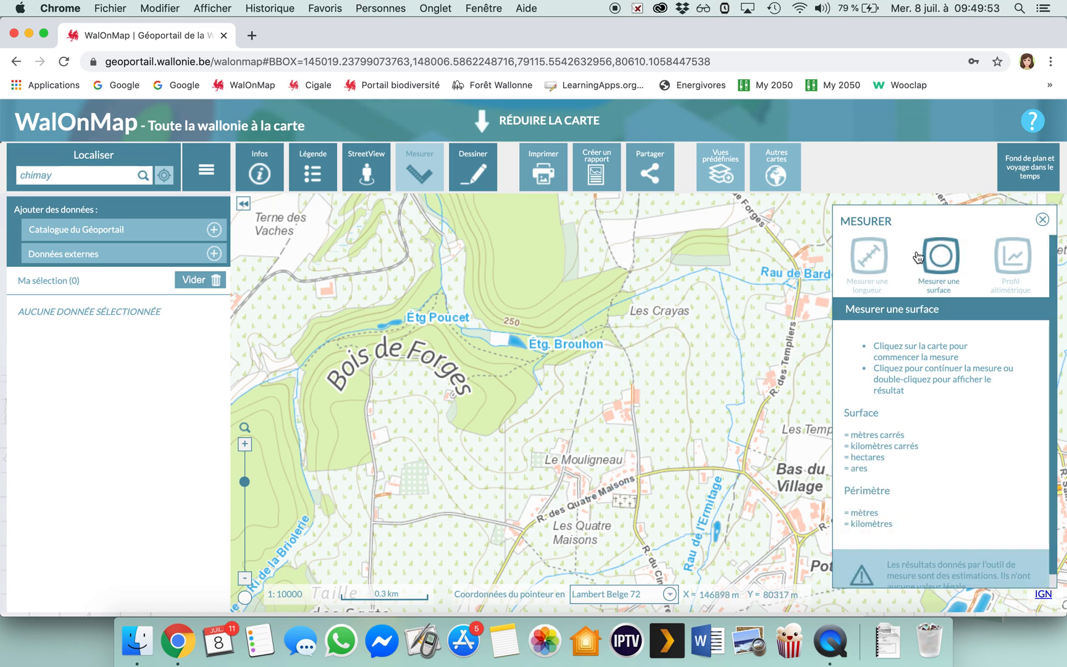
pyautogui.click(607, 324)
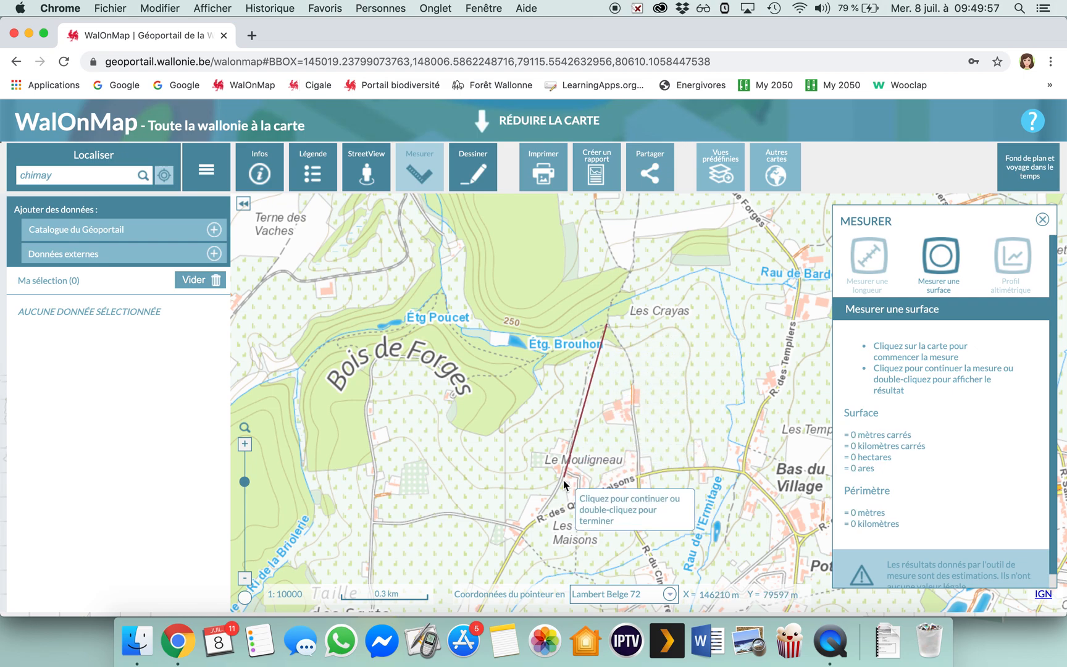
pyautogui.click(531, 522)
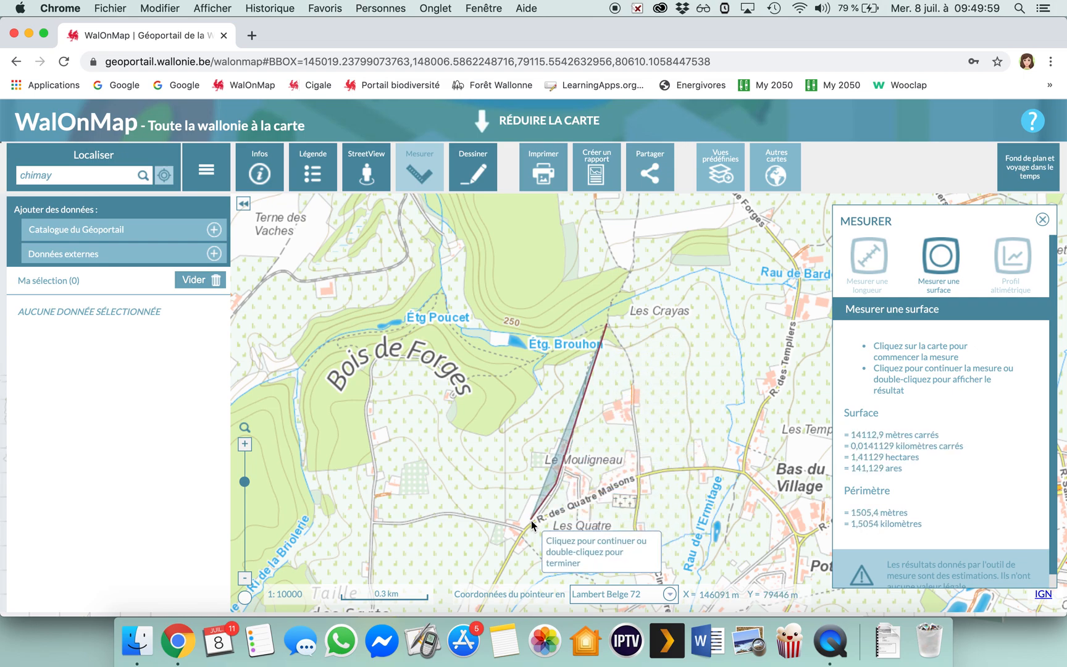
pyautogui.click(638, 477)
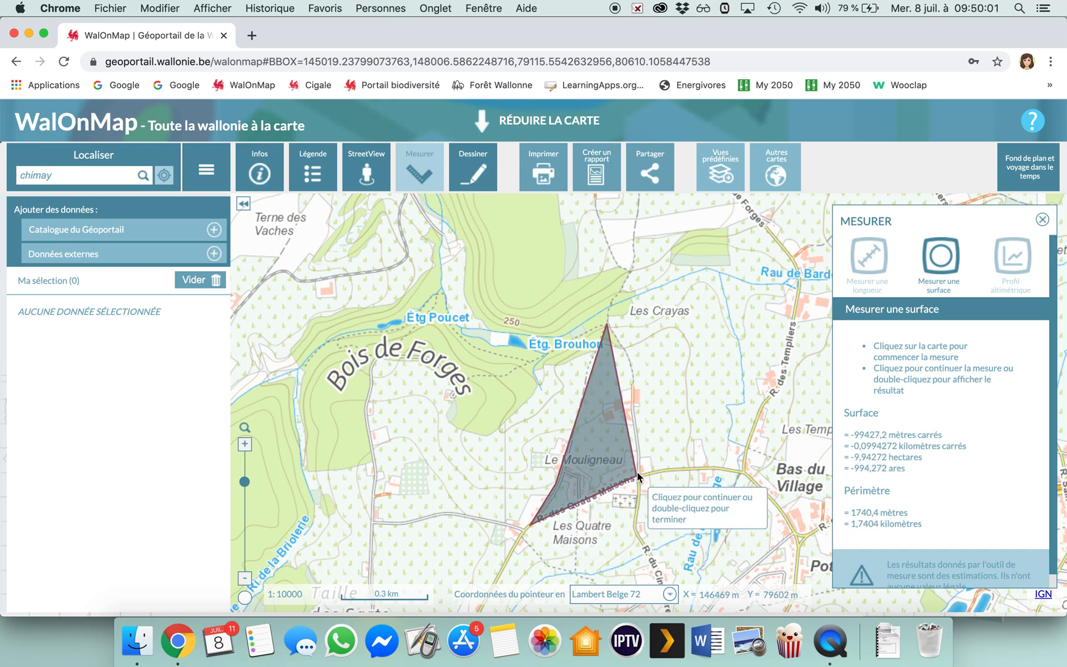
pyautogui.click(631, 373)
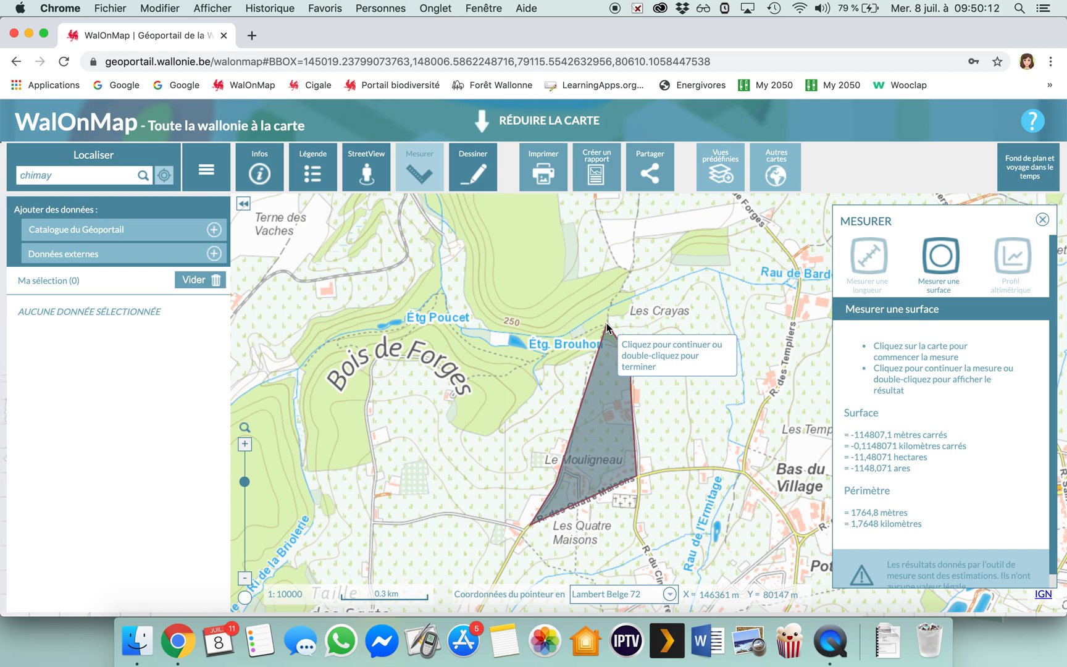
# Generate an altitude profile along a straight west-east line from south of Bois de Forges to north-east of Le Mouligneau, and close the measuring tool.
pyautogui.click(1012, 257)
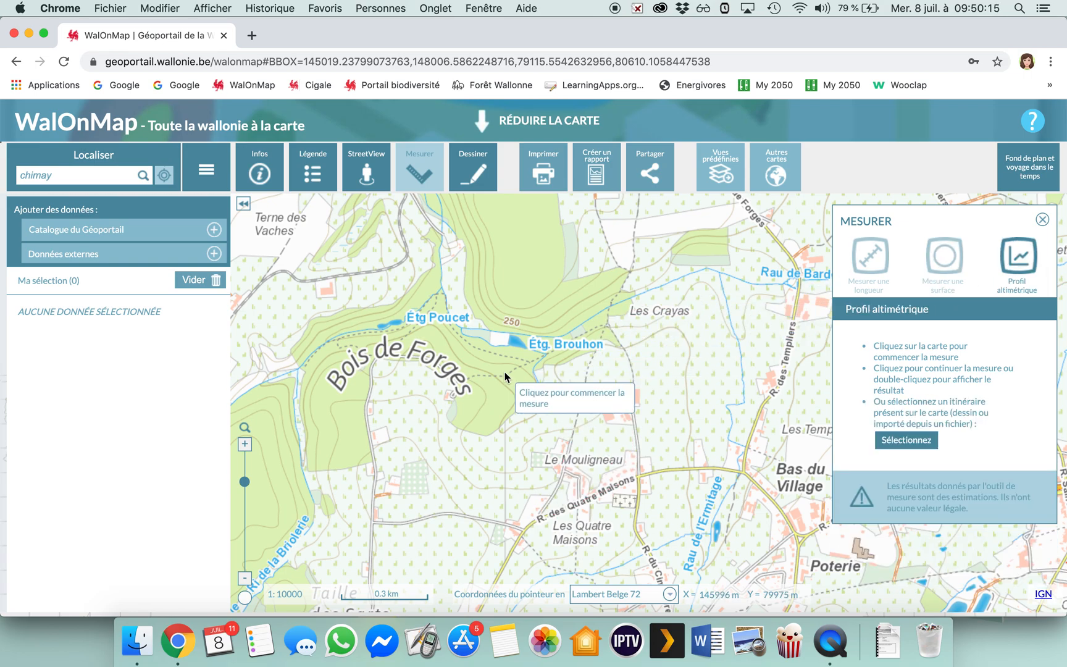
pyautogui.click(358, 413)
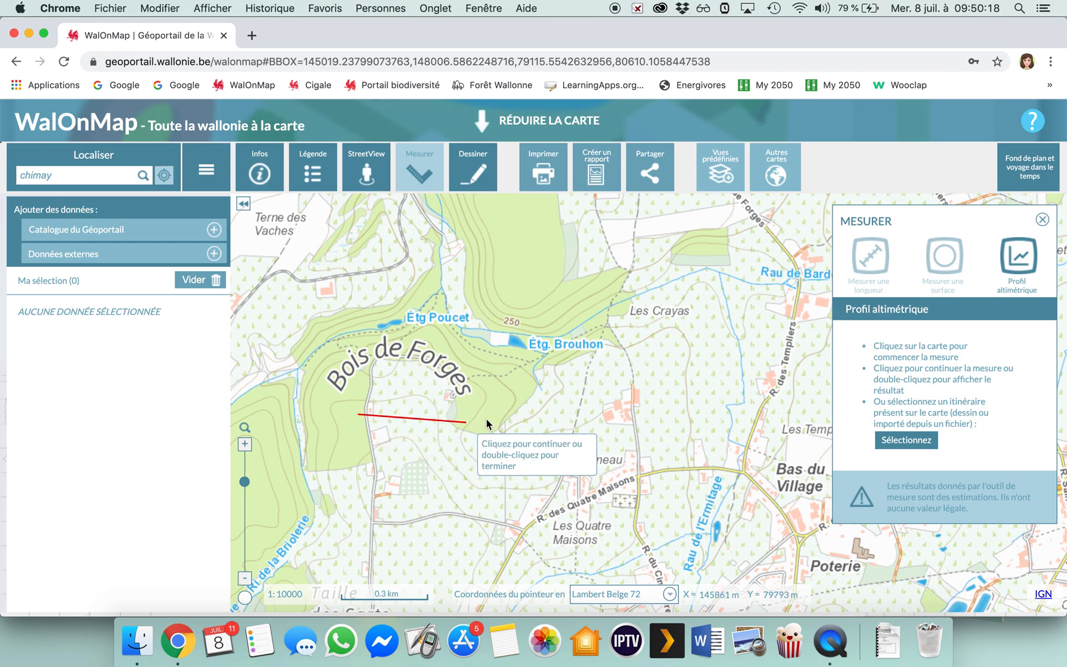
pyautogui.doubleClick(679, 416)
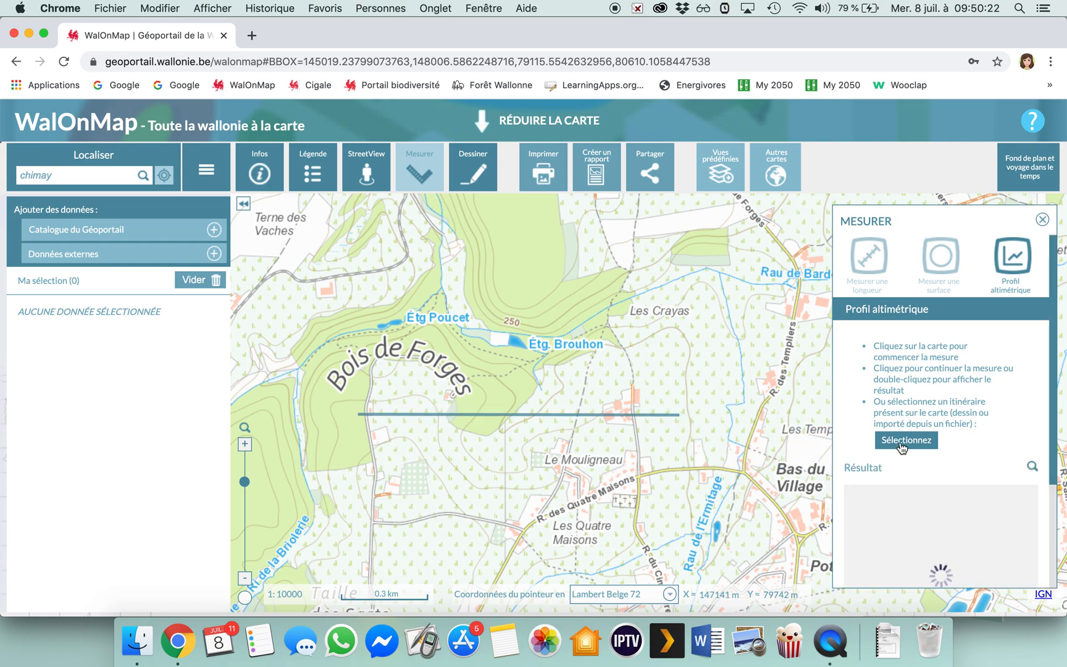
pyautogui.scroll(-2, 902, 448)
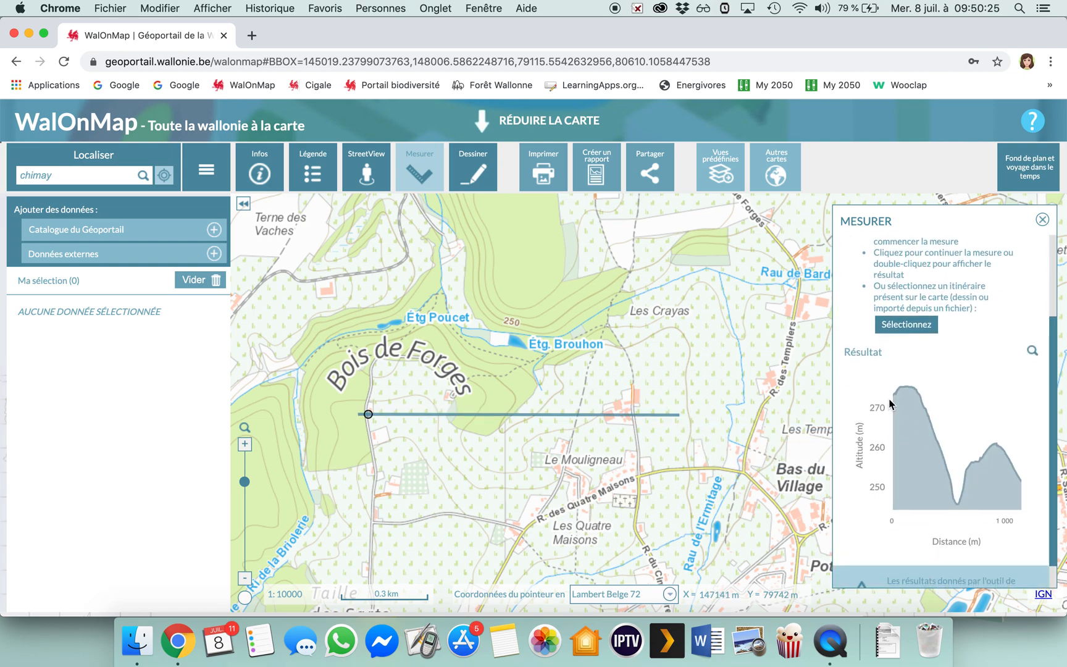
pyautogui.moveTo(895, 396)
pyautogui.click(1042, 220)
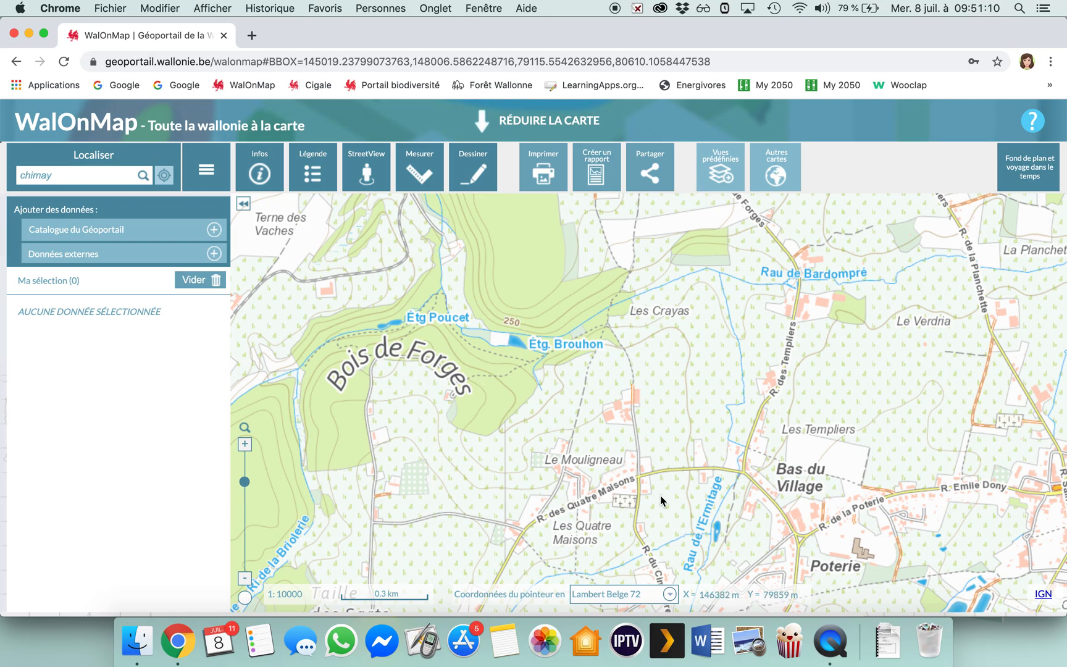
# Preview the Vue aérienne base map and return to CartoWeb.be (IGN).
pyautogui.click(1005, 183)
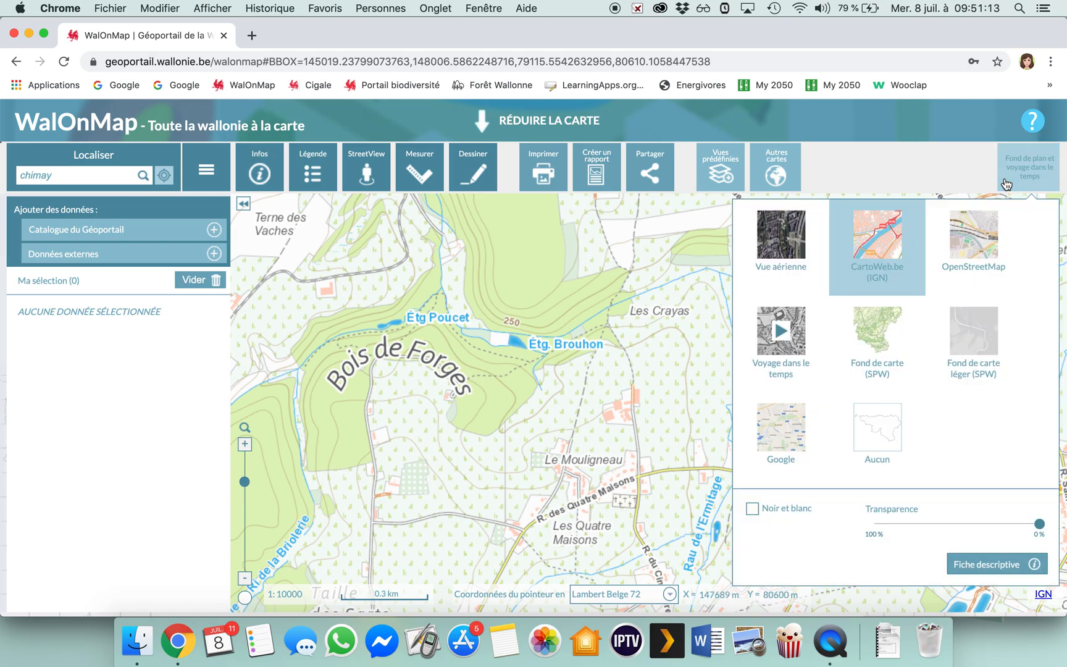
pyautogui.click(780, 238)
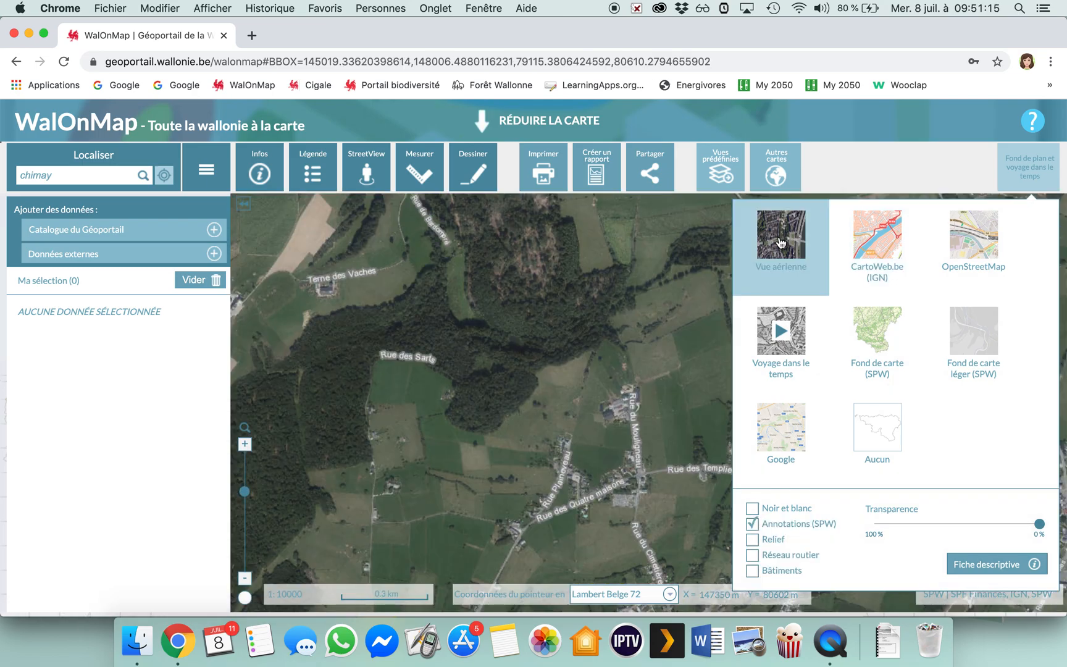
pyautogui.click(874, 245)
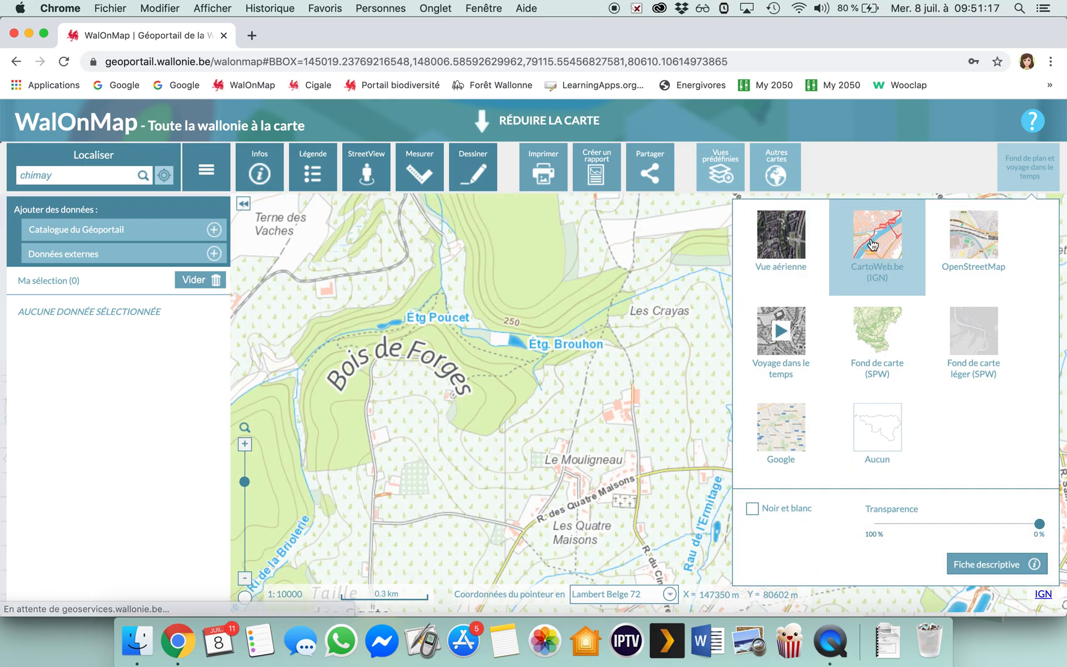
pyautogui.click(544, 301)
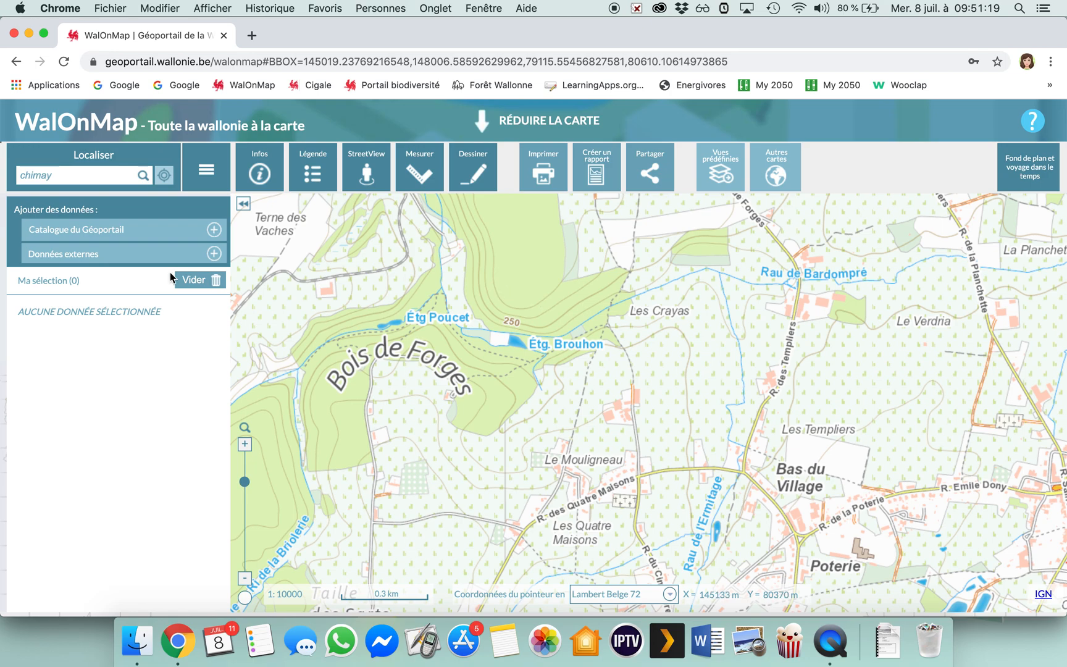
# Add the Réseau Natura 2000 en vigueur - Série layer from the Géoportail catalogue, under Nature et environnement, Faune et flore.
pyautogui.click(122, 233)
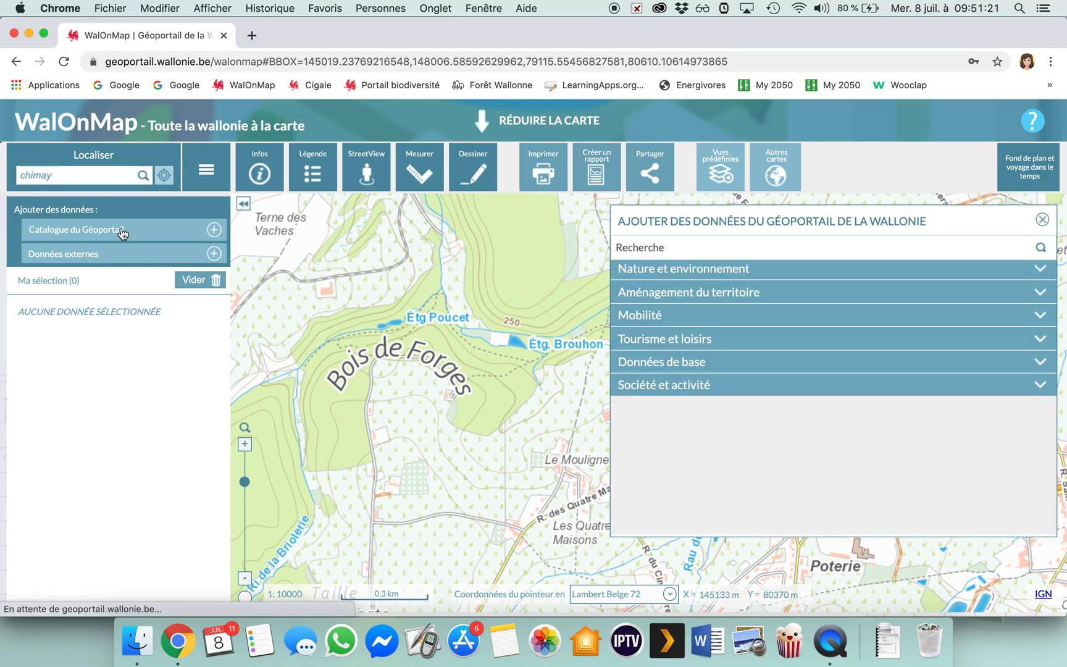
pyautogui.click(643, 272)
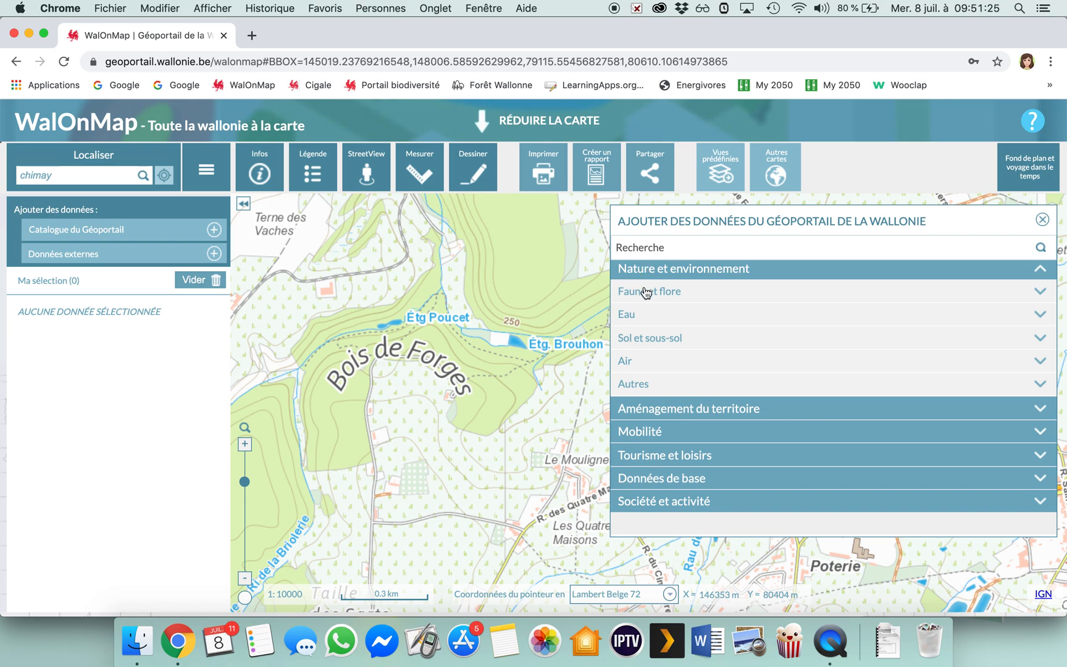
pyautogui.click(645, 292)
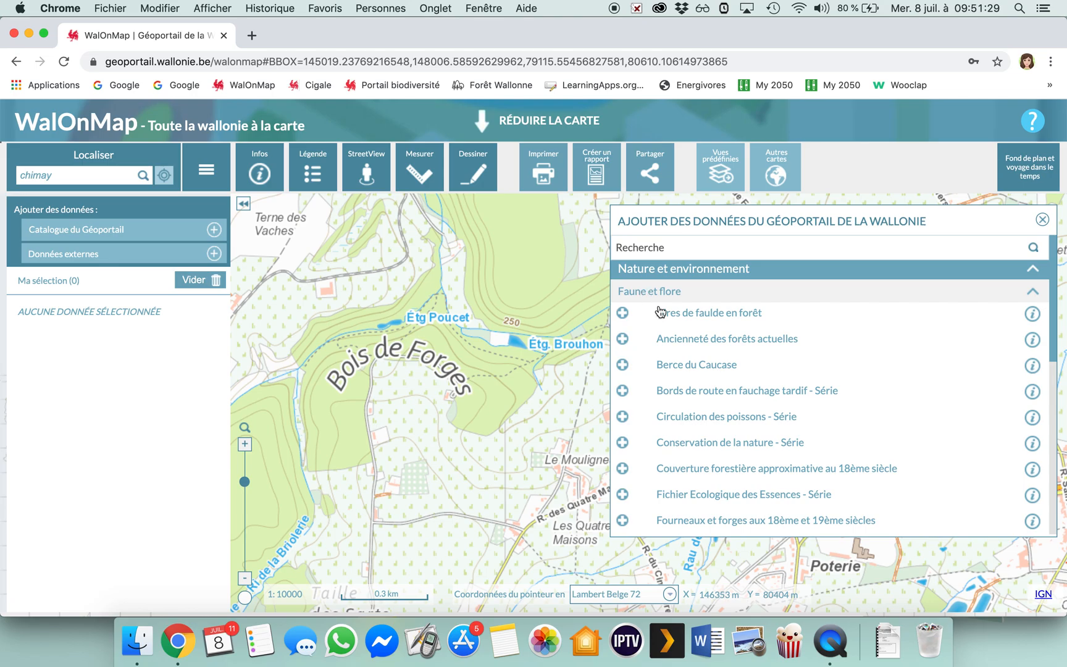
pyautogui.scroll(-3, 755, 440)
pyautogui.scroll(-4, 755, 440)
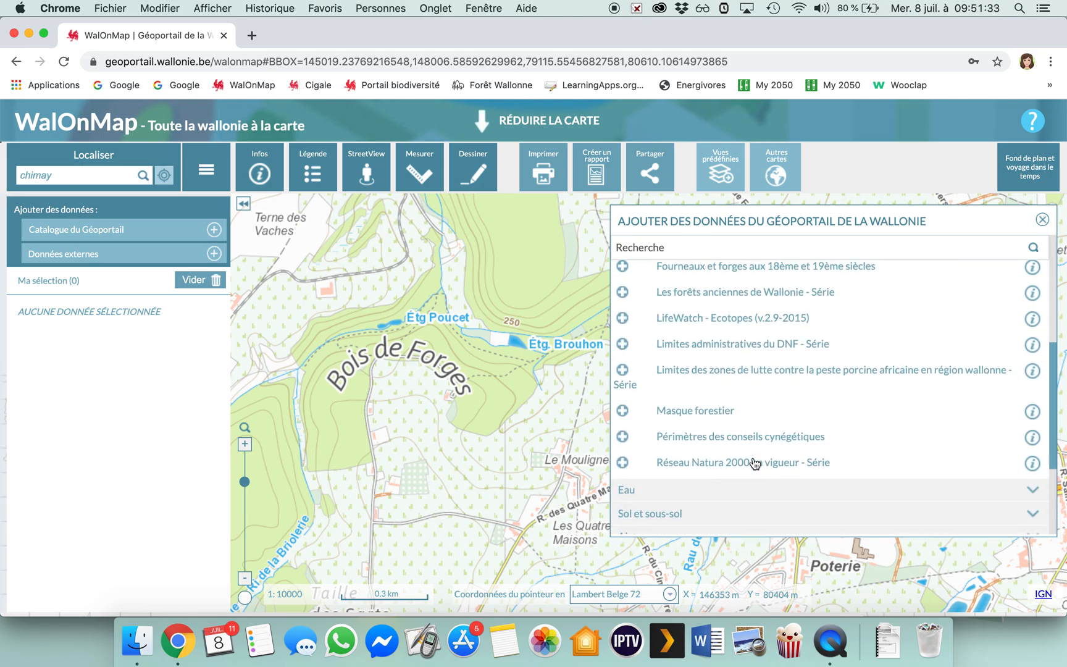
pyautogui.click(755, 463)
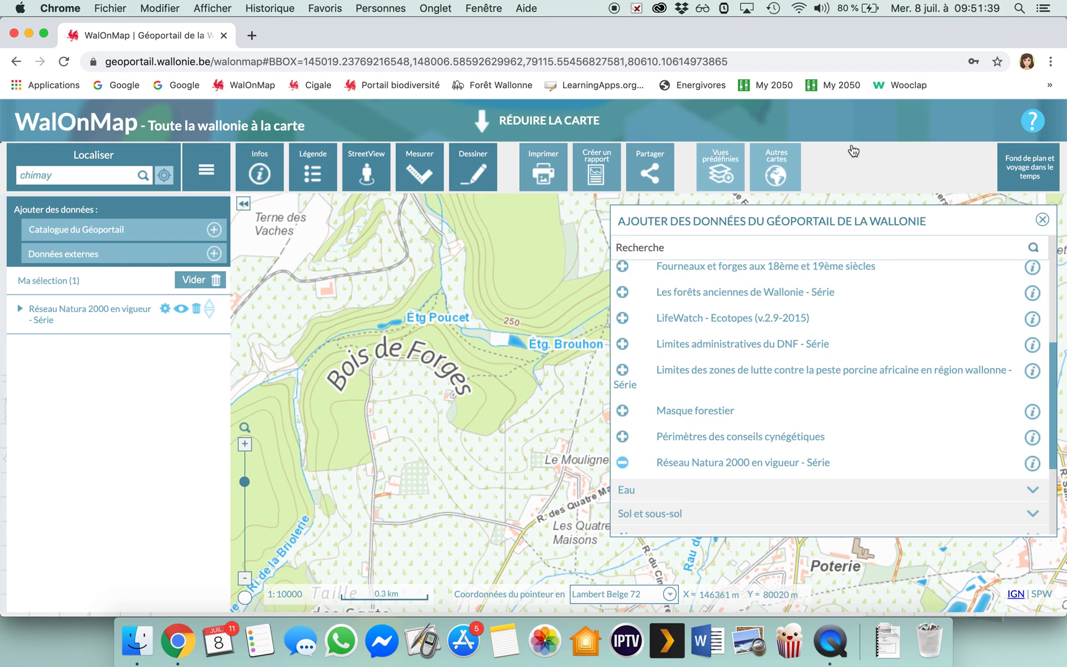
pyautogui.click(1043, 222)
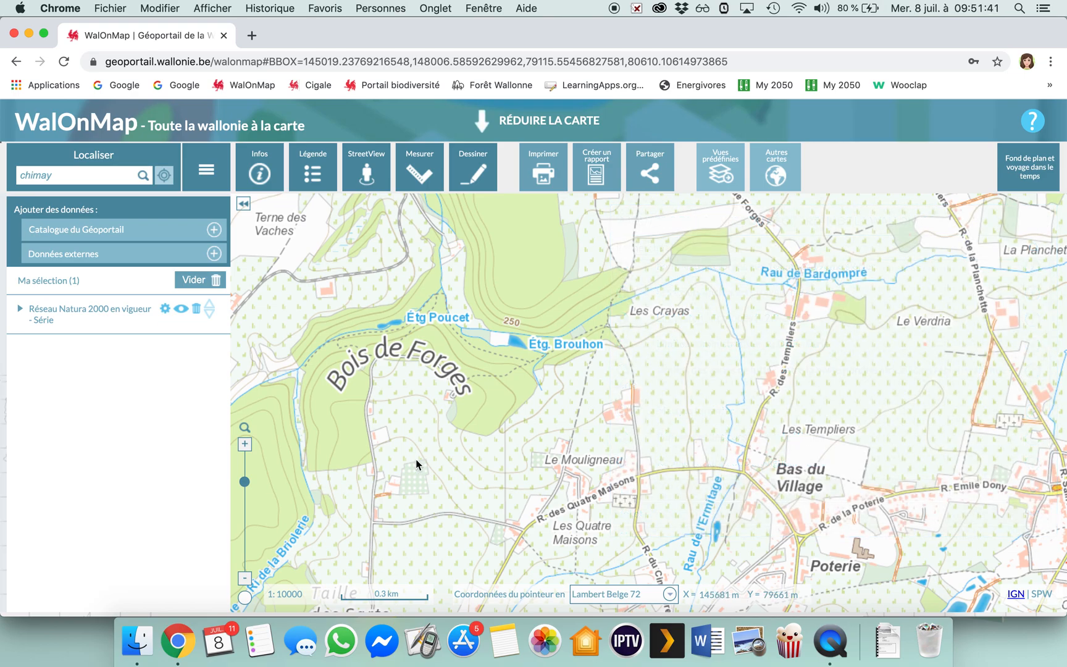
# Show the Natura 2000 areas around Forges at 1:25000 and export the layer's full legend as a PDF.
pyautogui.click(245, 579)
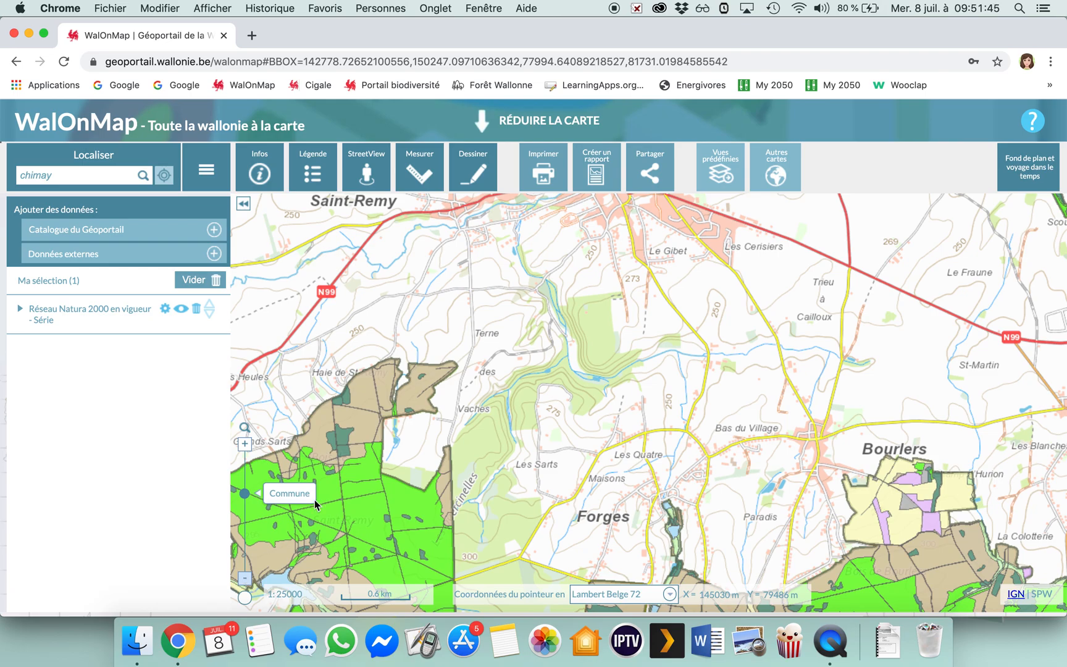
pyautogui.scroll(-5, 572, 284)
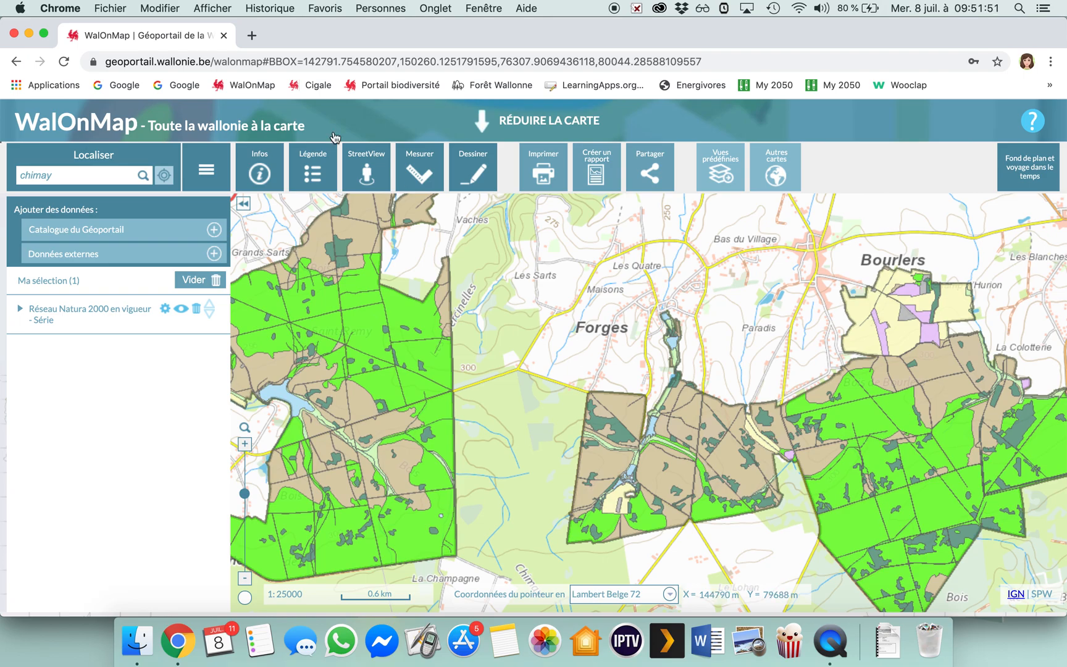
pyautogui.click(315, 168)
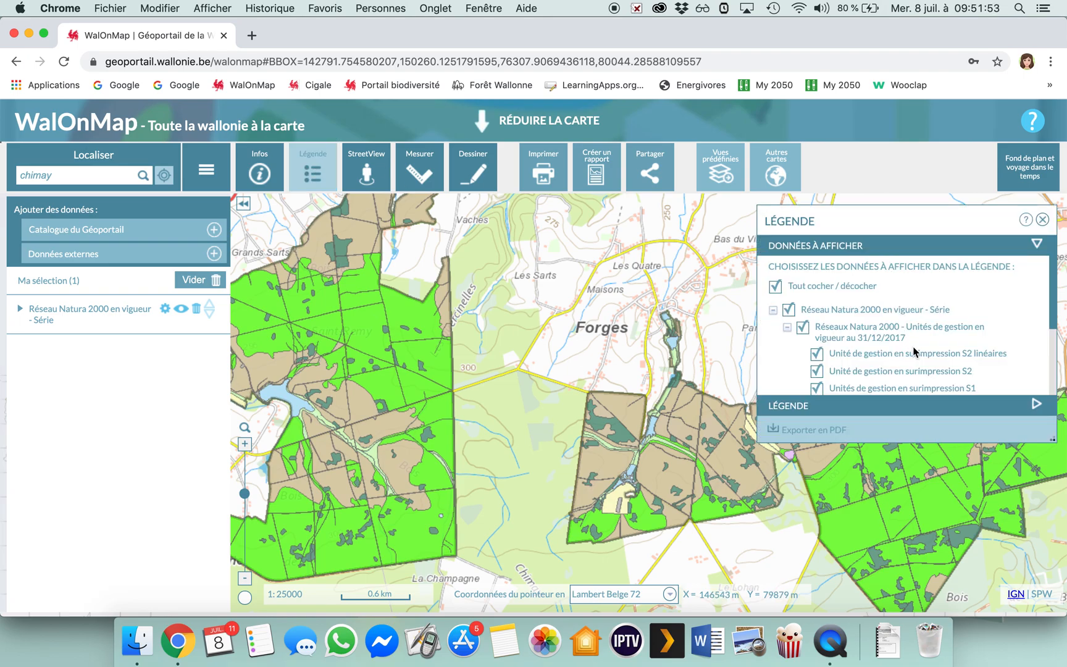
pyautogui.scroll(-3, 913, 350)
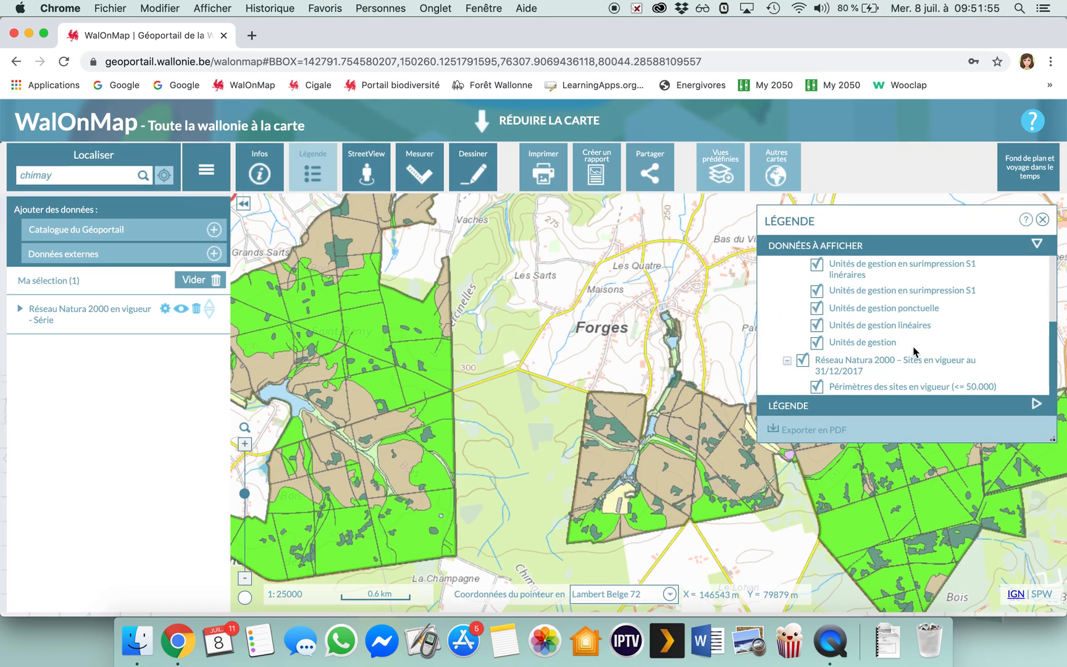
pyautogui.scroll(5, 901, 346)
pyautogui.click(845, 429)
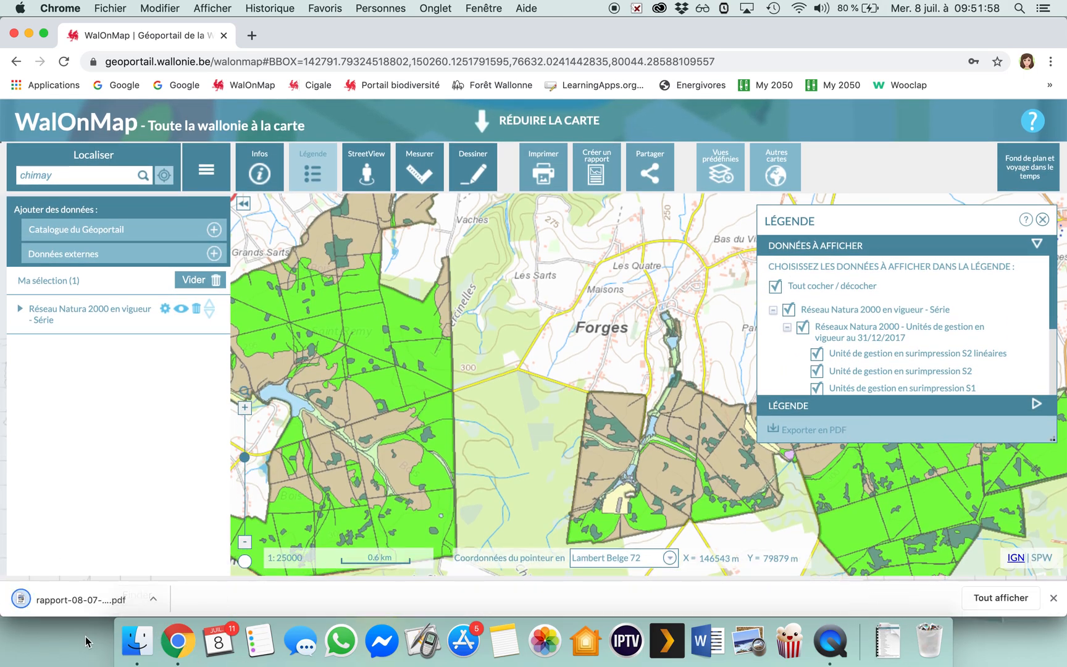
# Open the exported rapport-08-07-2020.pdf and compare its management unit symbols with the Natura 2000 areas on the map.
pyautogui.click(44, 600)
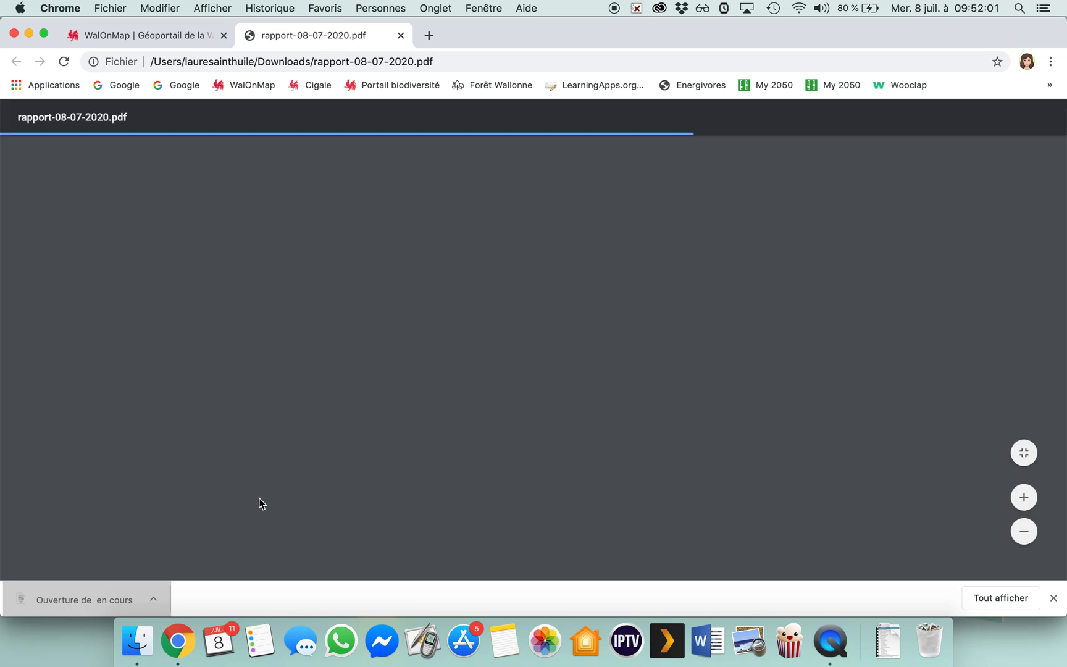
pyautogui.scroll(-2, 259, 504)
pyautogui.scroll(-3, 259, 504)
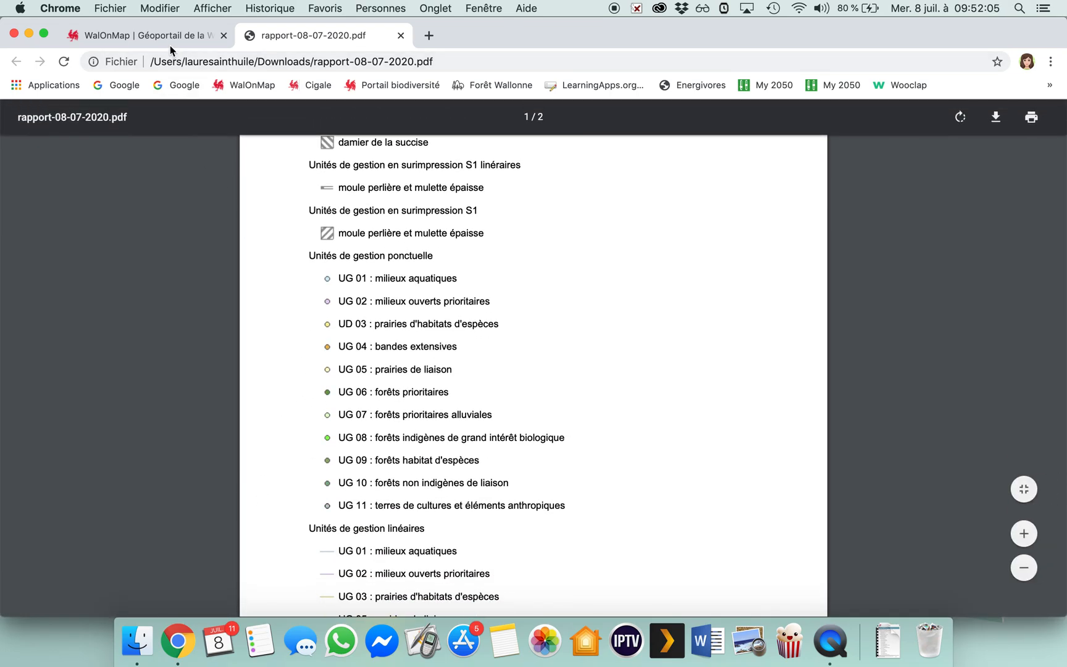
pyautogui.click(151, 35)
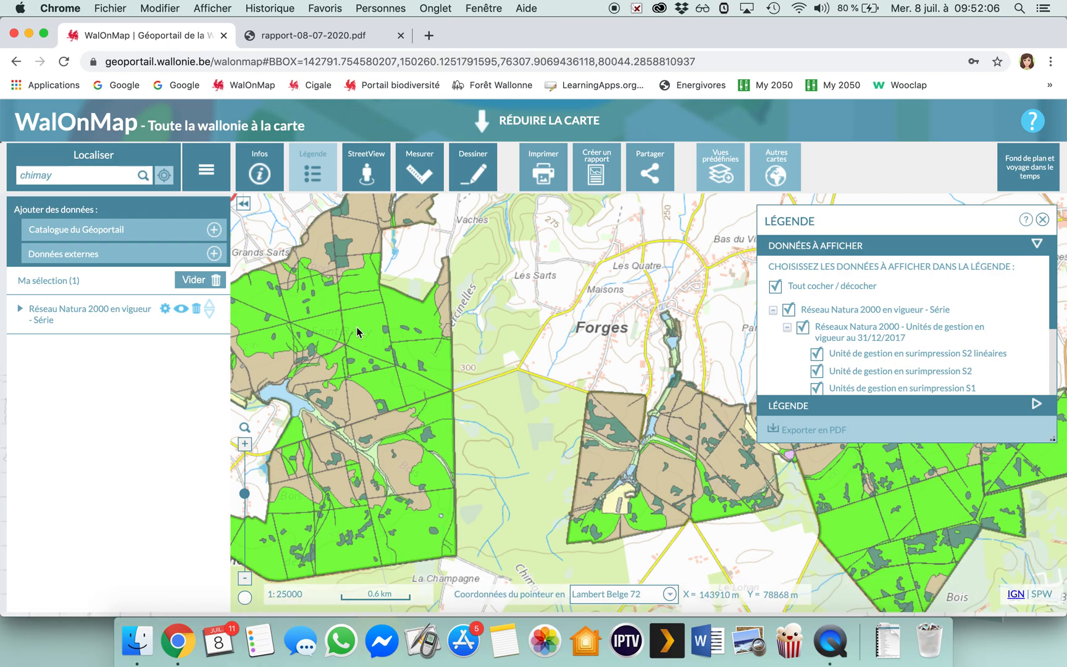
pyautogui.click(345, 39)
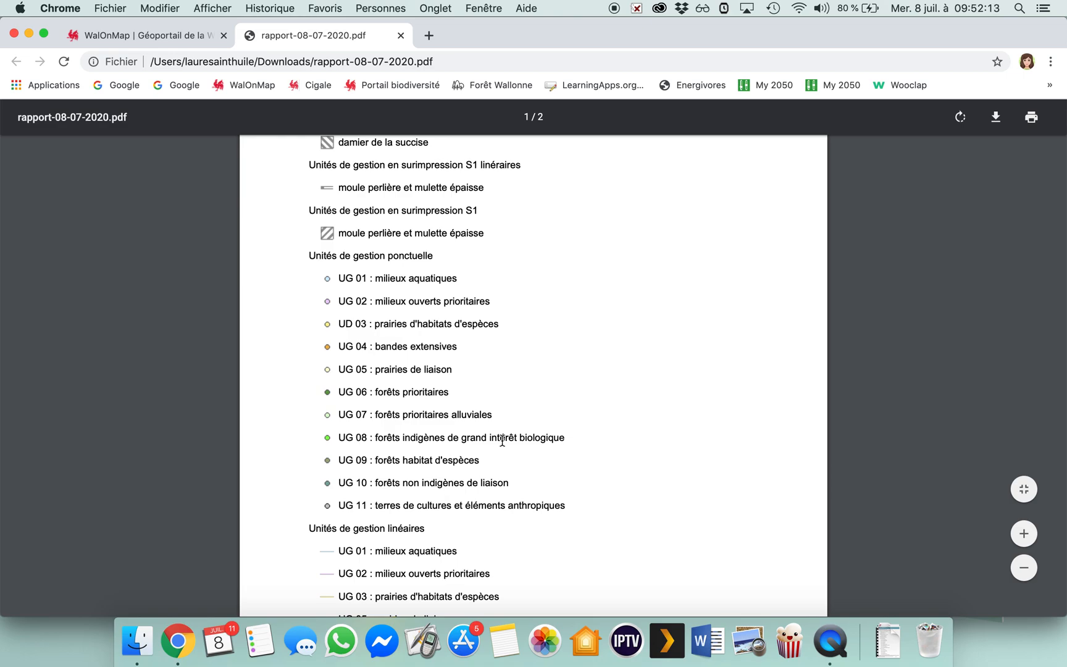
pyautogui.click(184, 37)
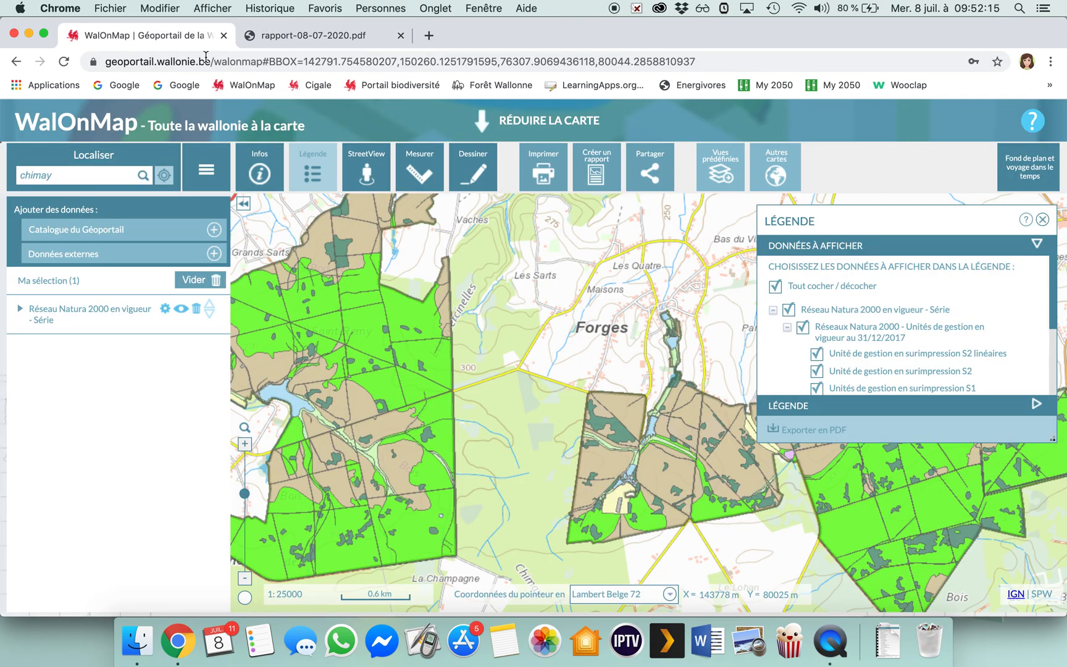
# Close the legend and hide the Réseau Natura 2000 en vigueur - Série layer on the map.
pyautogui.click(1042, 220)
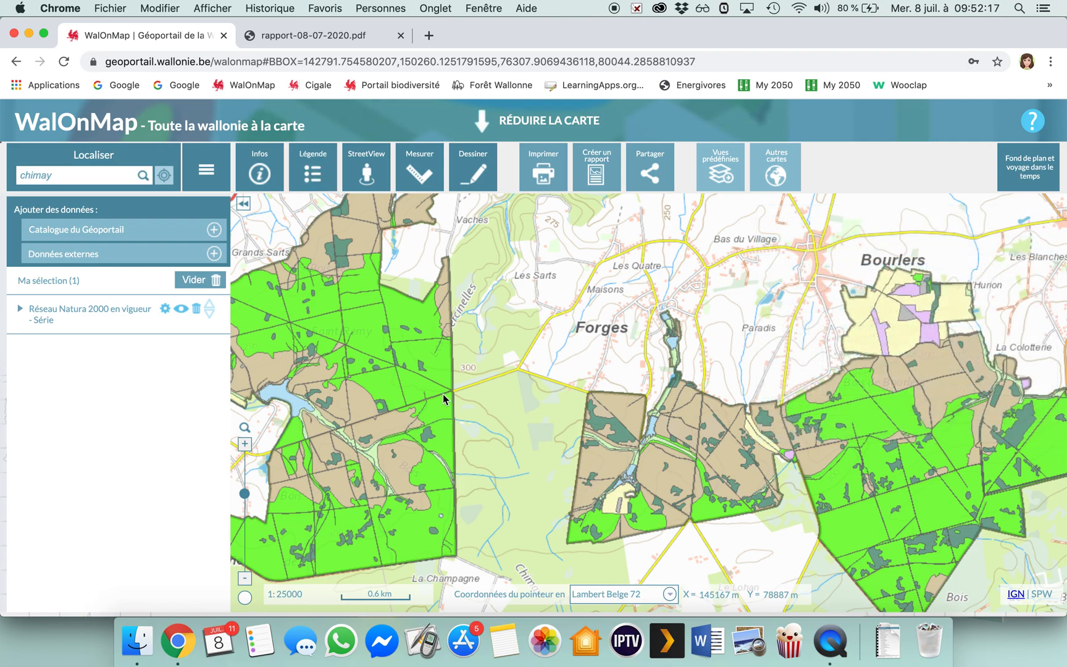
pyautogui.click(181, 310)
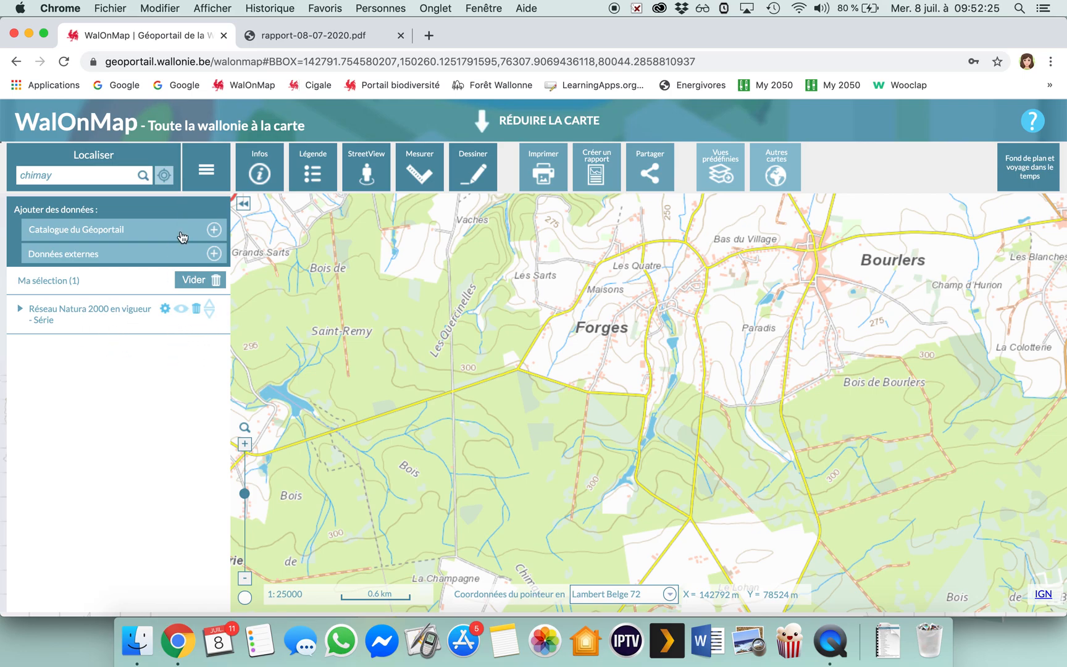
# Start a new line drawing on the map around Forges, with its length labelled in Kilomètre.
pyautogui.scroll(2, 571, 392)
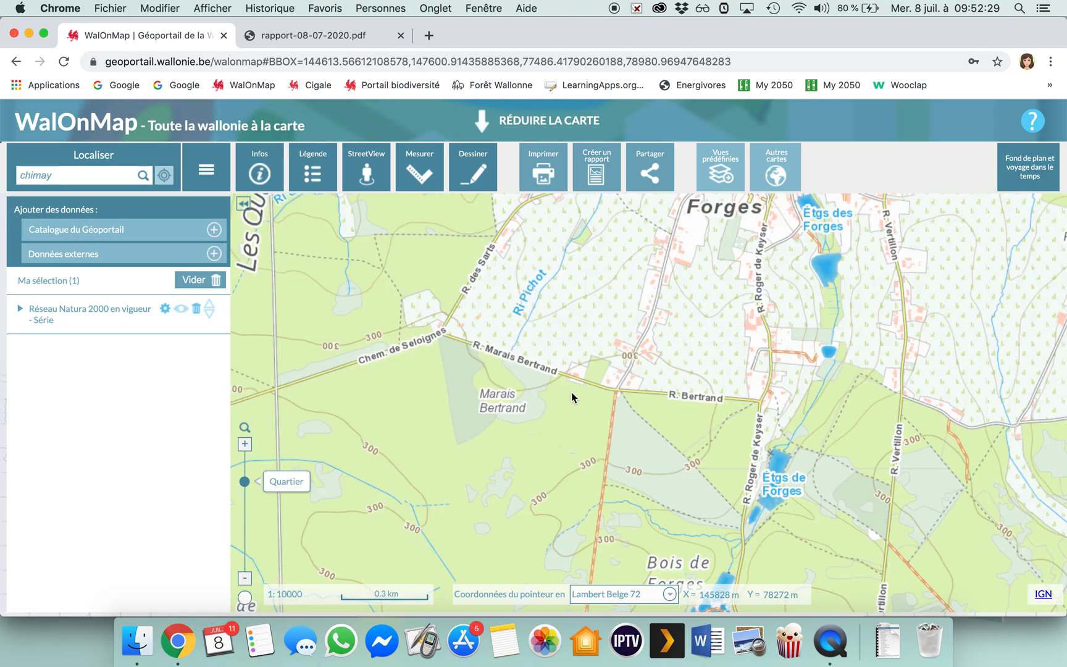
pyautogui.click(471, 179)
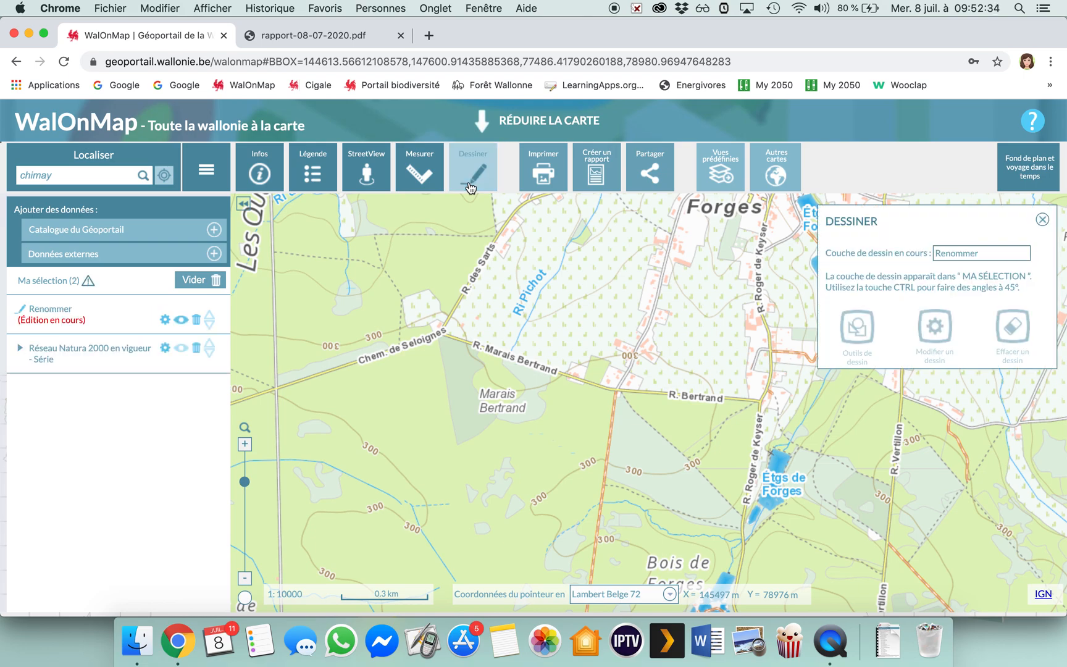
pyautogui.click(874, 326)
pyautogui.click(872, 390)
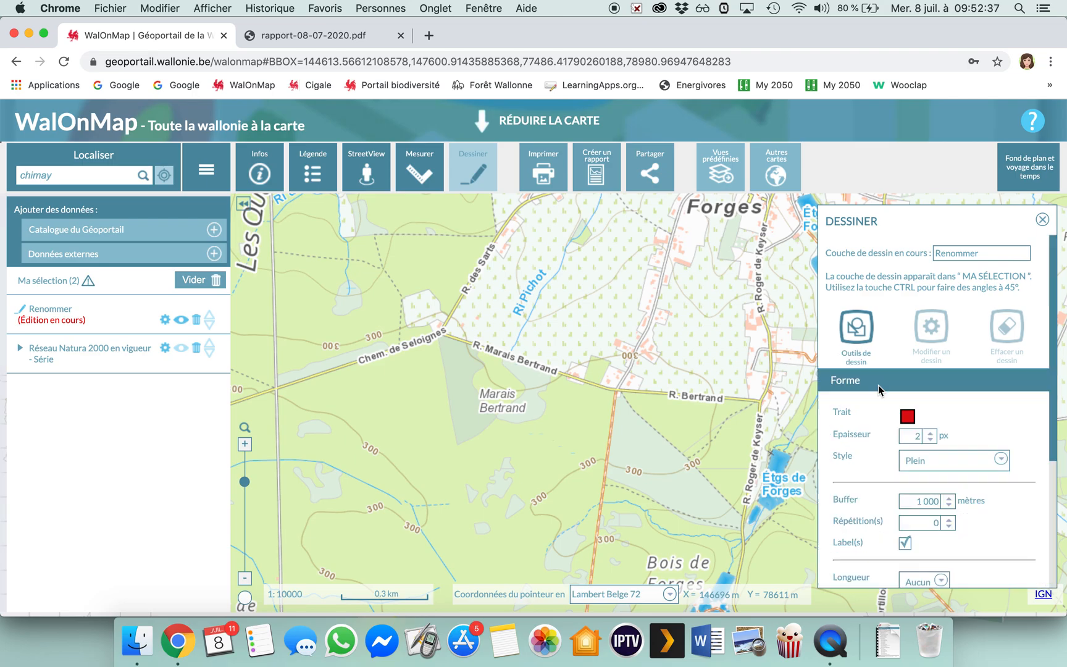
pyautogui.scroll(-5, 909, 476)
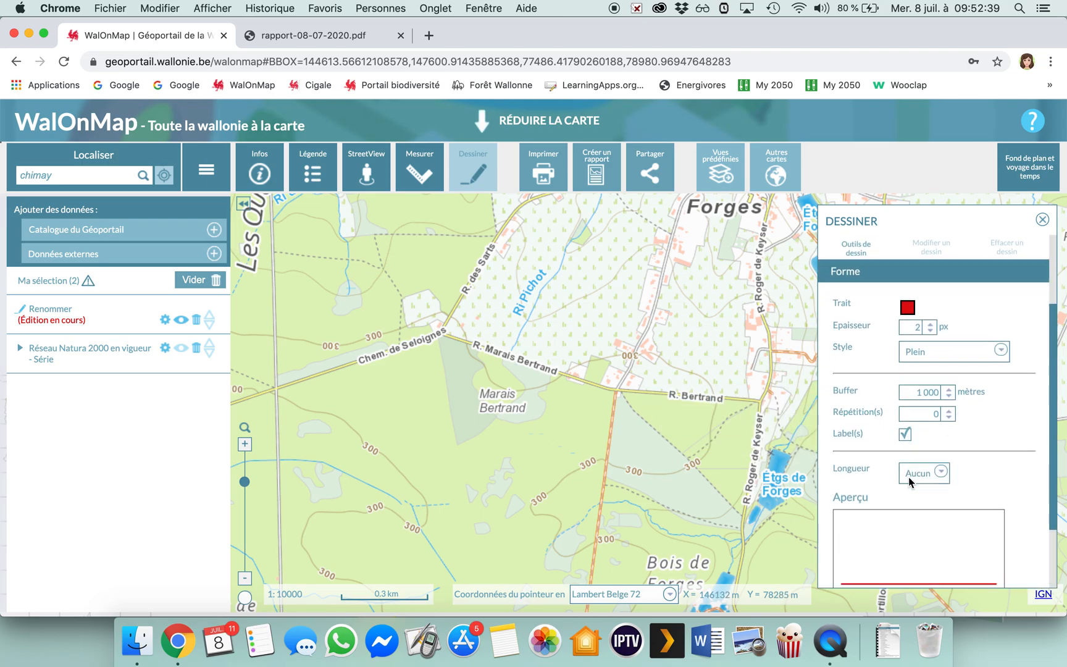
pyautogui.click(939, 440)
pyautogui.click(946, 509)
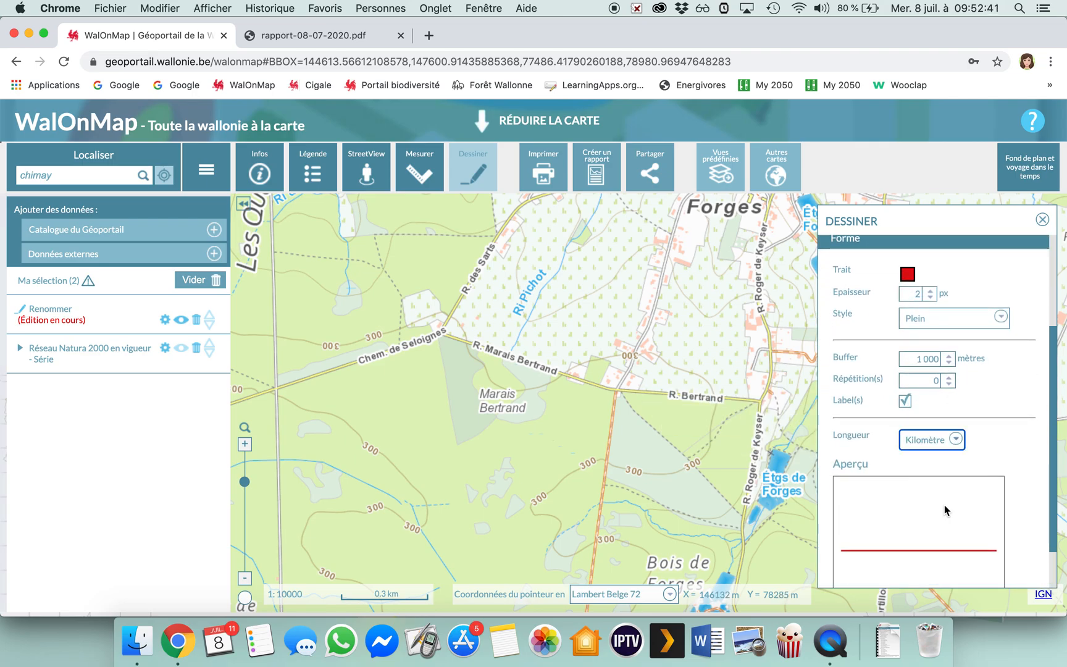
# Draw a closed four-sided route about 1.88 km long west of the Étgs de Forges, following R. Bertrand and R. Roger de Keyser.
pyautogui.hscroll(5, 607, 420)
pyautogui.hscroll(2, 607, 420)
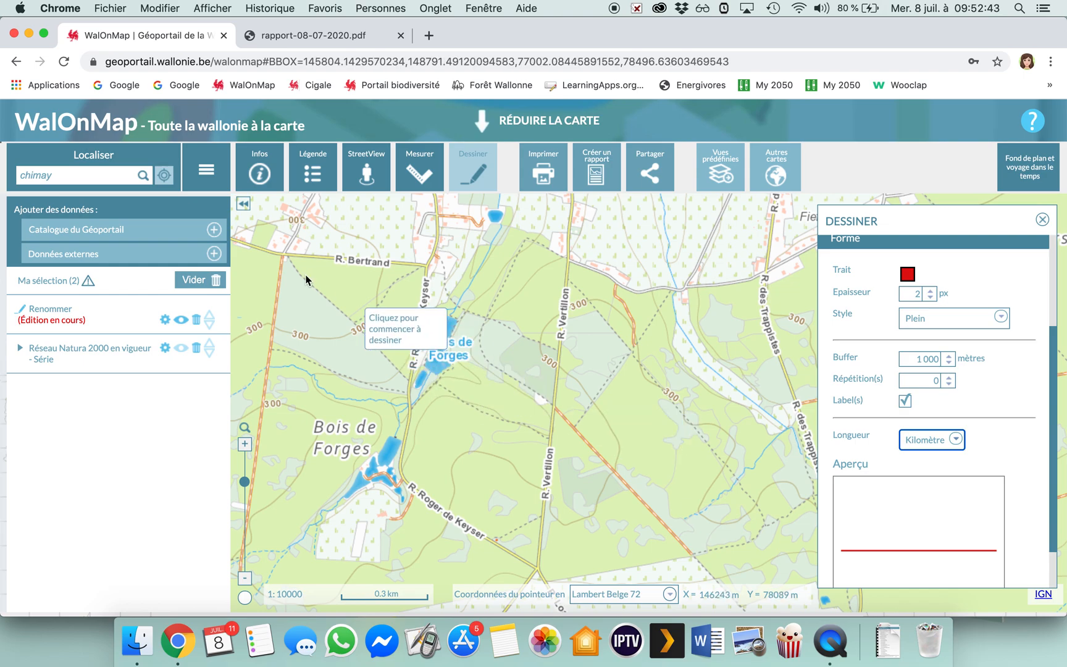
pyautogui.click(281, 258)
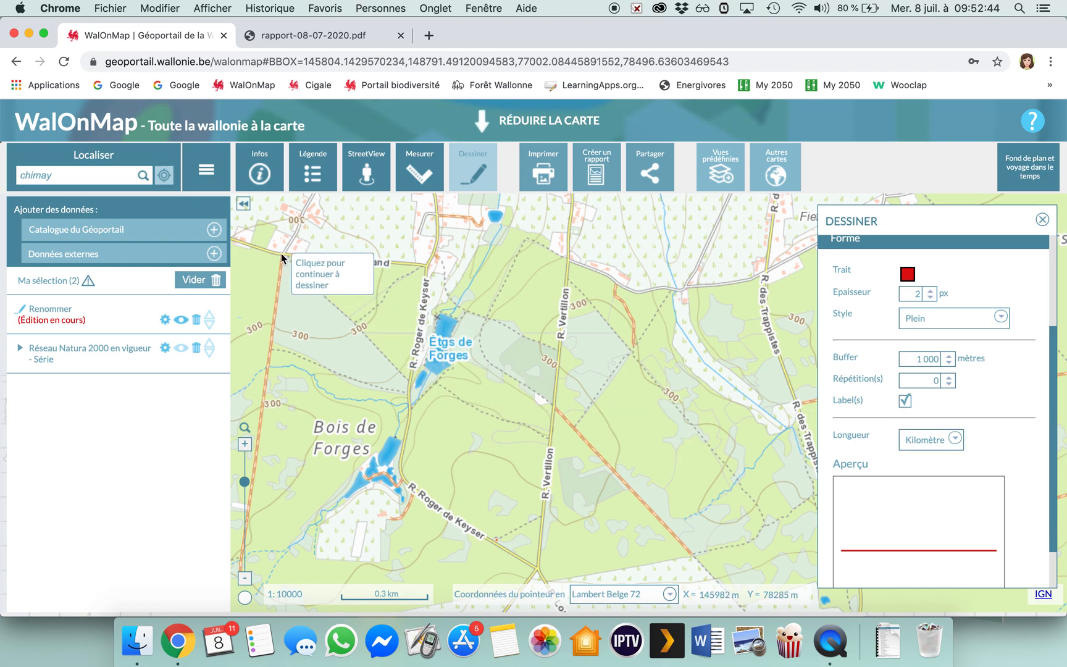
pyautogui.click(426, 264)
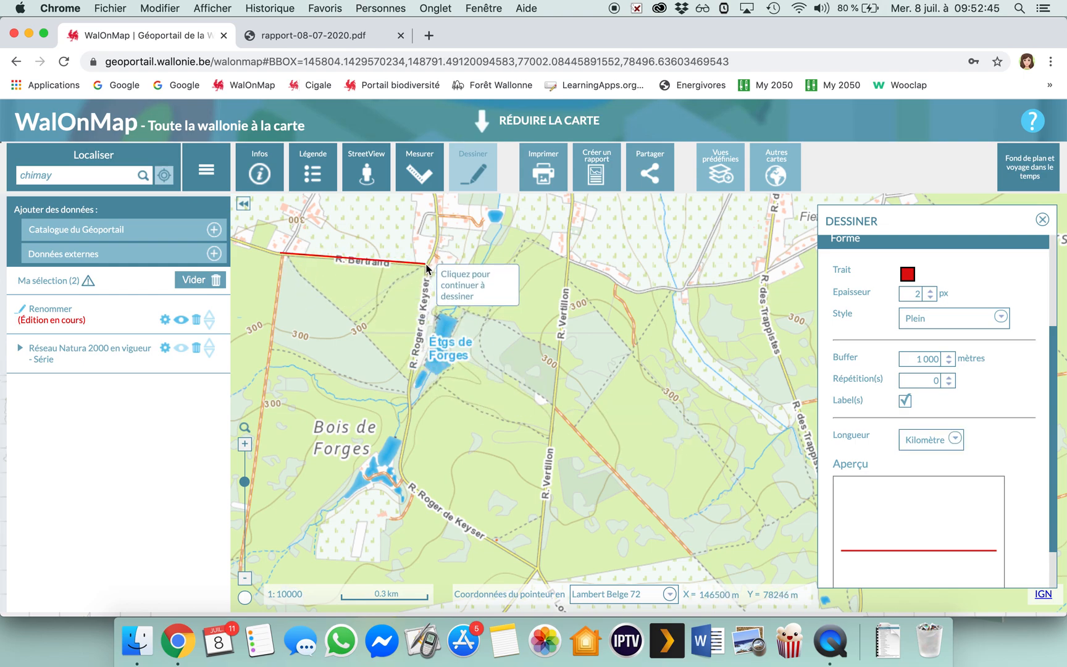
pyautogui.click(410, 396)
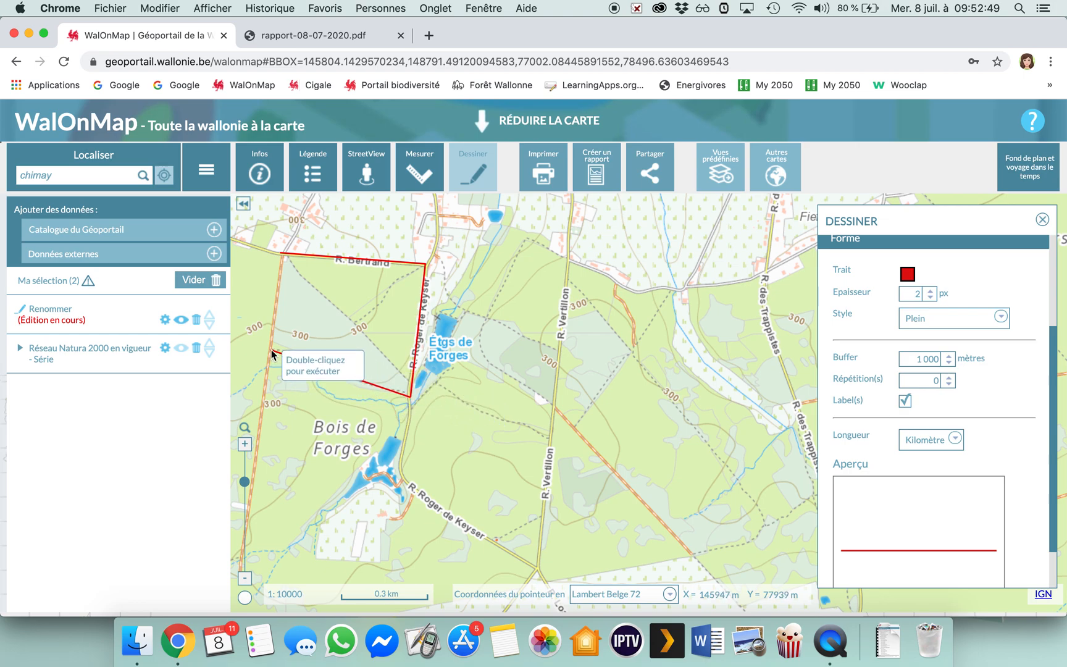
pyautogui.click(271, 349)
pyautogui.doubleClick(281, 256)
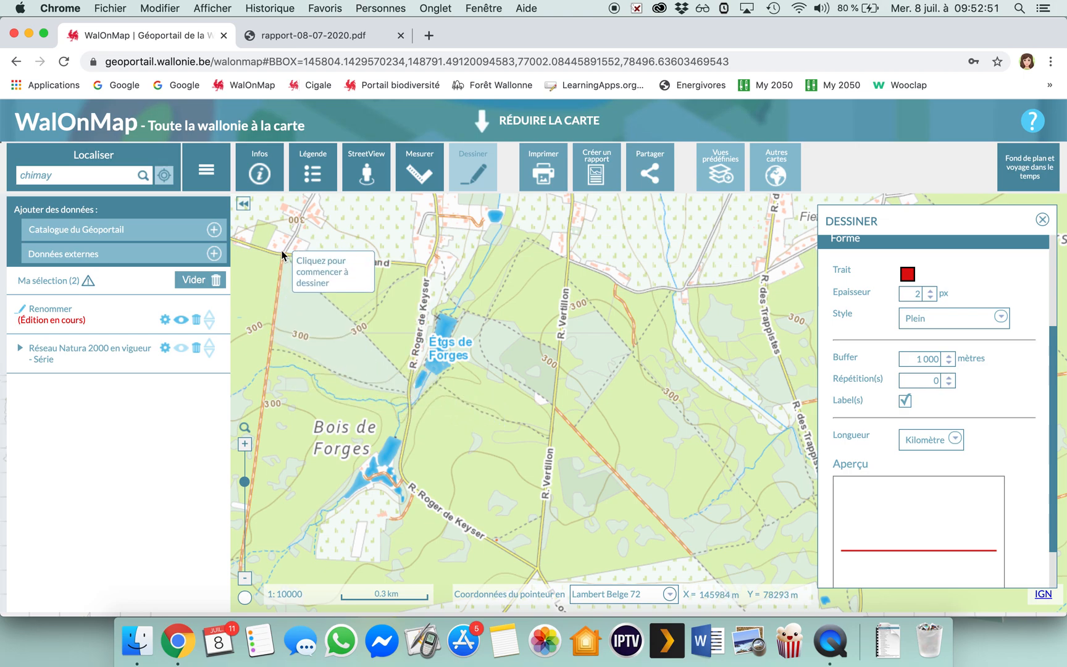
pyautogui.moveTo(544, 378)
pyautogui.mouseDown()
pyautogui.moveTo(614, 407)
pyautogui.moveTo(657, 468)
pyautogui.mouseUp()
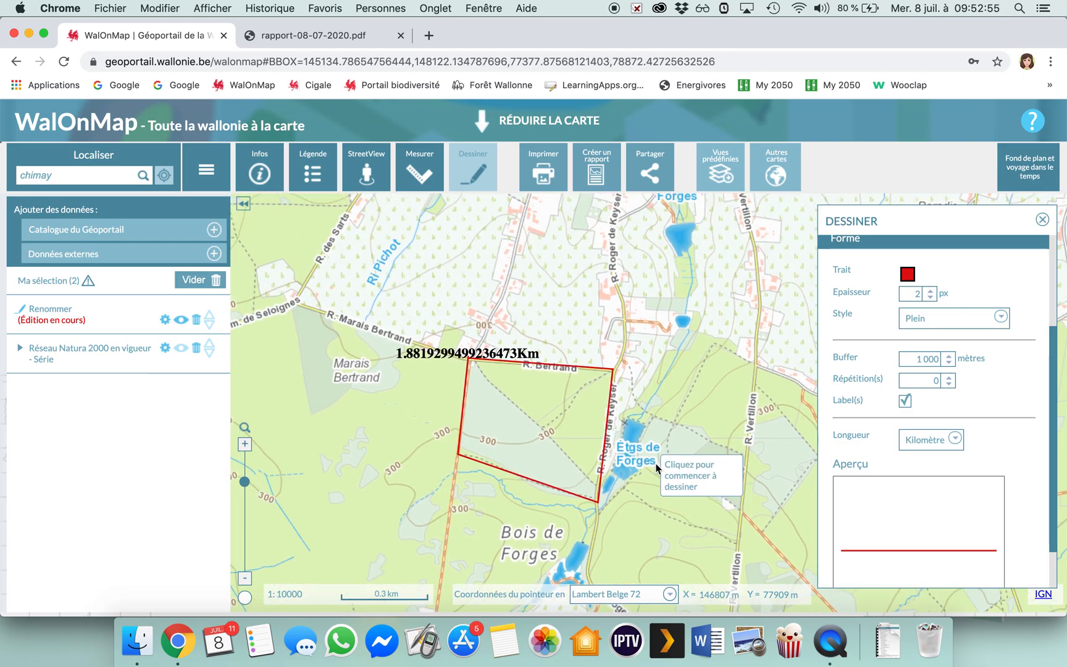
# Print the map view as an A4 portrait PDF titled Balade guidée, without the legend.
pyautogui.click(533, 163)
pyautogui.click(1001, 273)
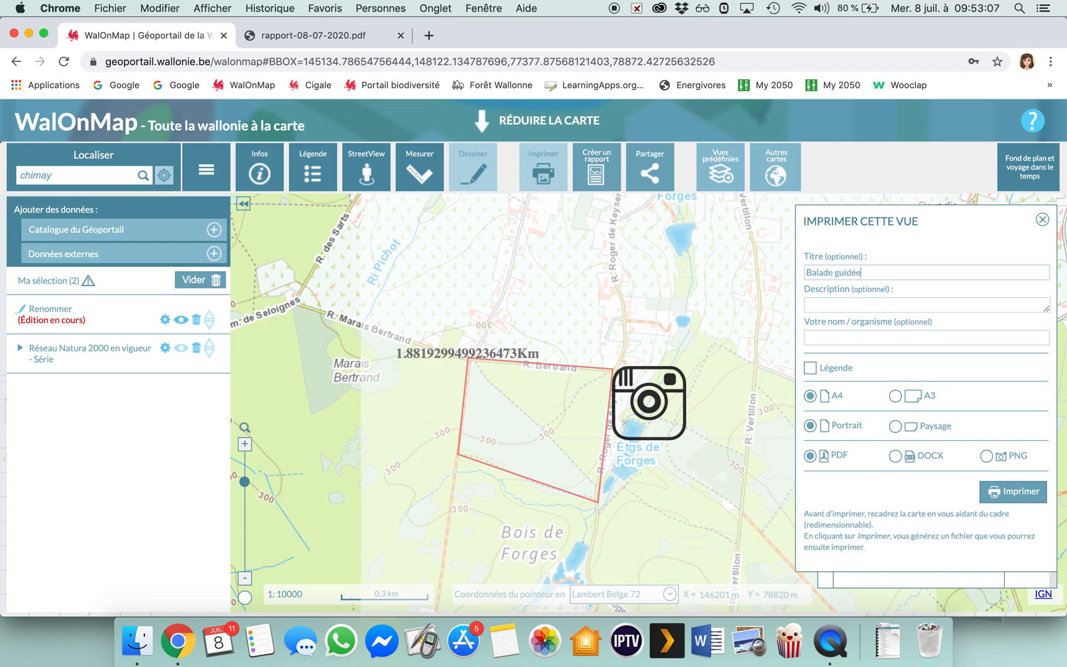
pyautogui.click(810, 368)
pyautogui.click(810, 368)
pyautogui.click(1009, 497)
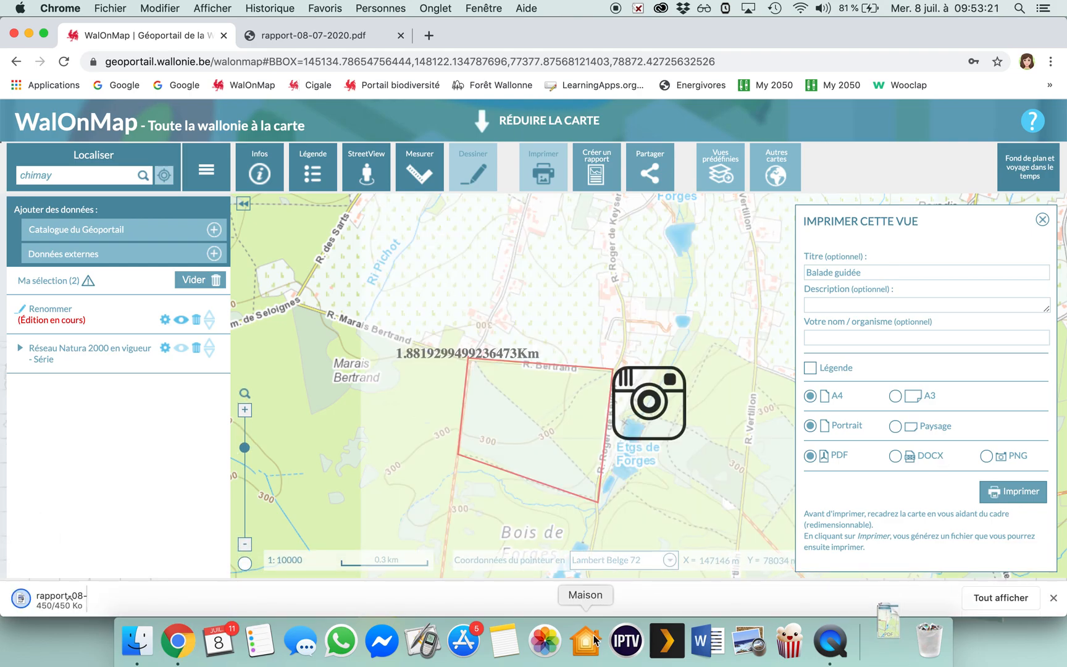
# Open the generated rapport-08-07-2020 (1).pdf and examine the title and how much of the drawn route the page covers.
pyautogui.click(53, 600)
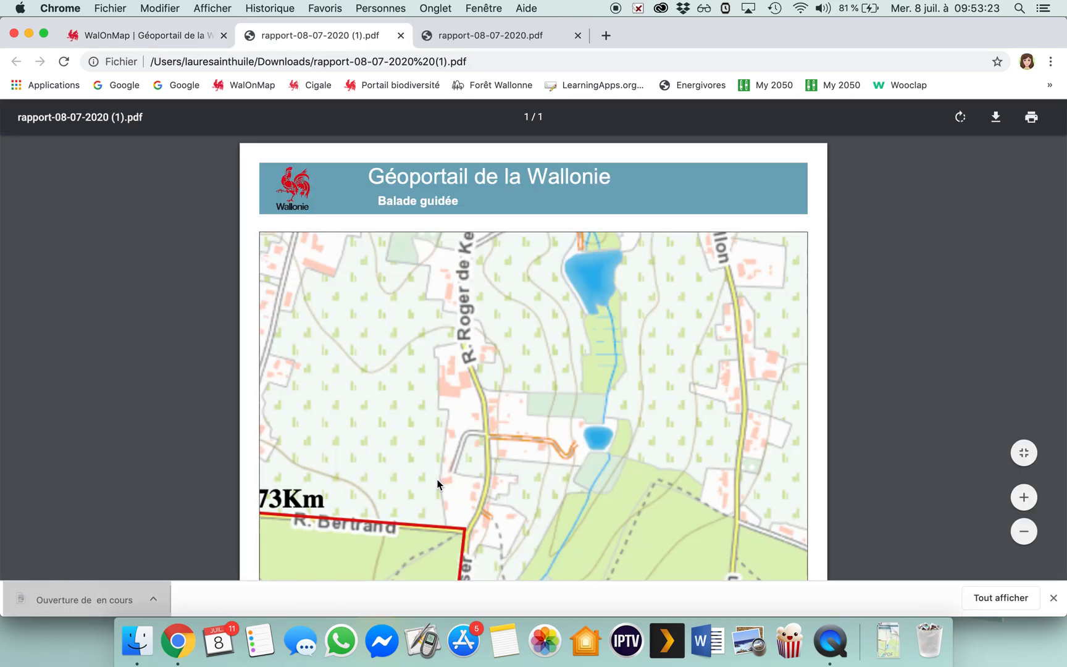
pyautogui.scroll(-5, 436, 400)
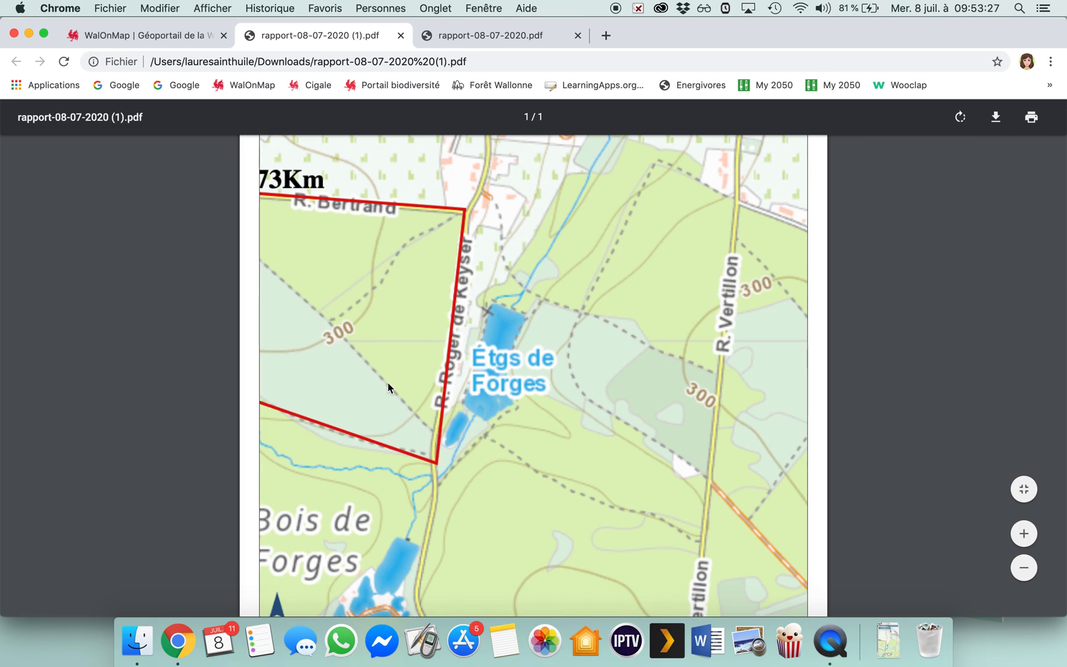
pyautogui.scroll(5, 436, 307)
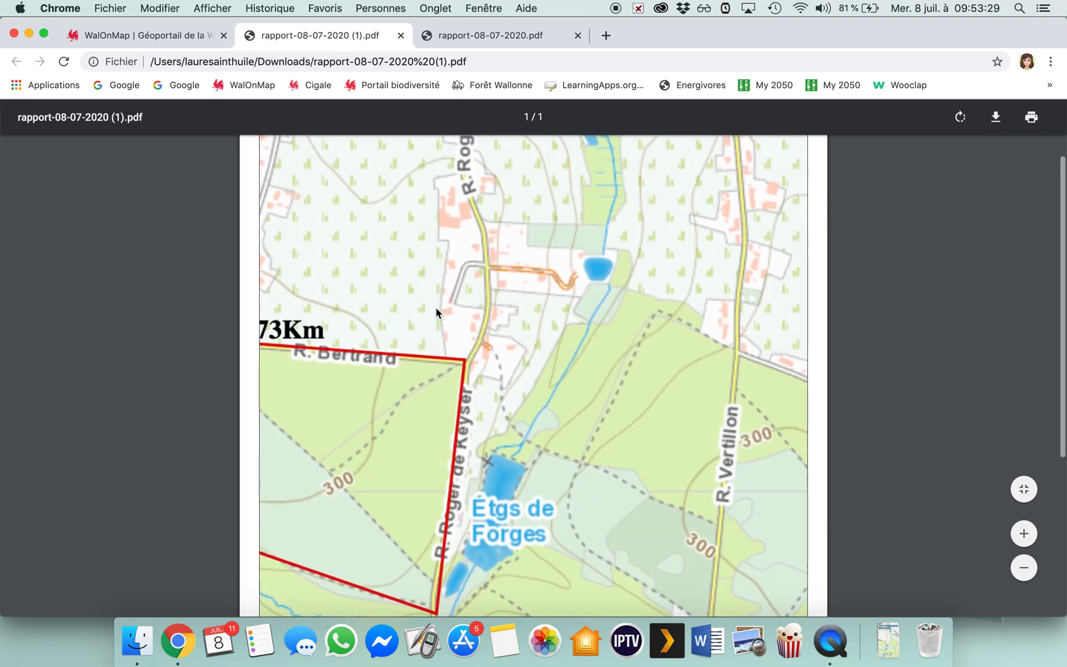
pyautogui.scroll(-6, 533, 374)
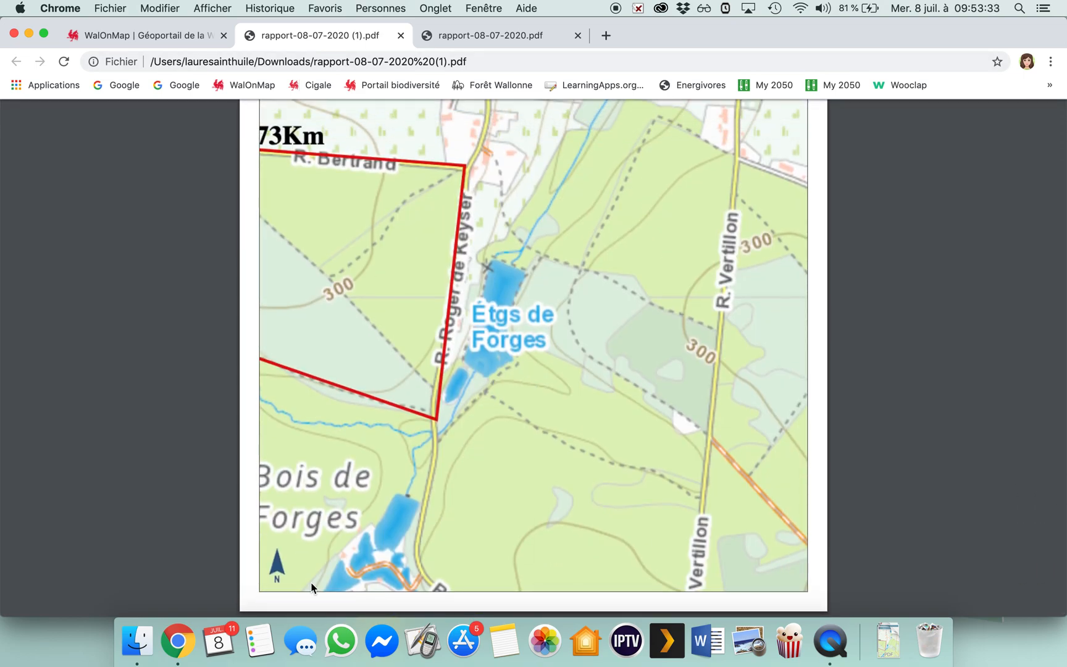
pyautogui.press('super+minus')
pyautogui.press('super+minus')
pyautogui.press('super+minus')
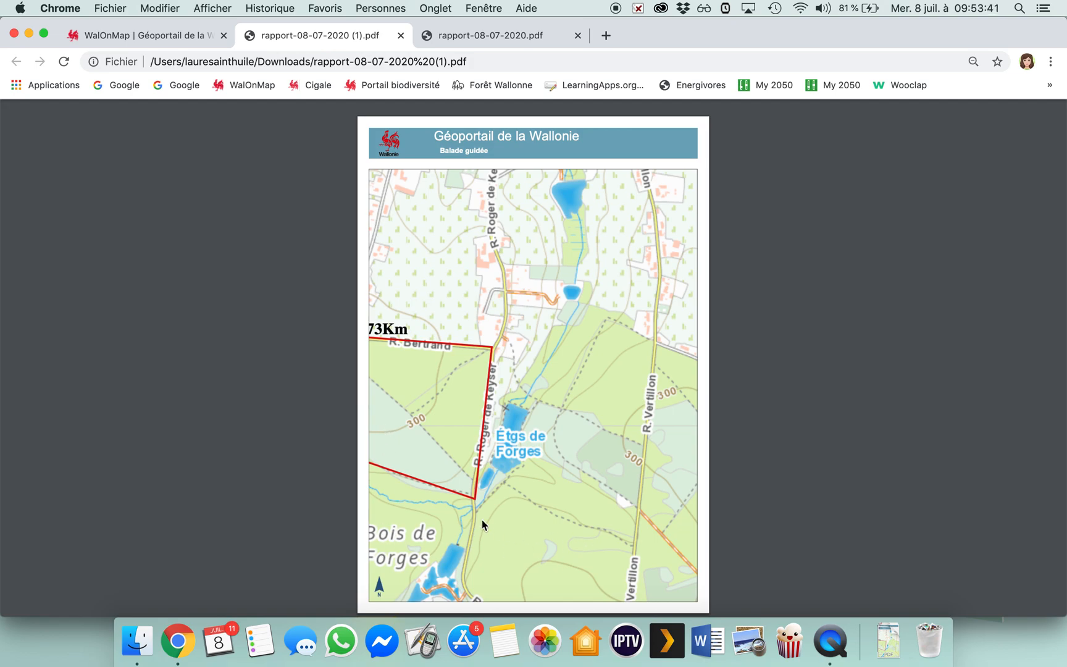
# Return to the WalOnMap map, close the print settings and finish the stray short line southwest of the route.
pyautogui.click(179, 41)
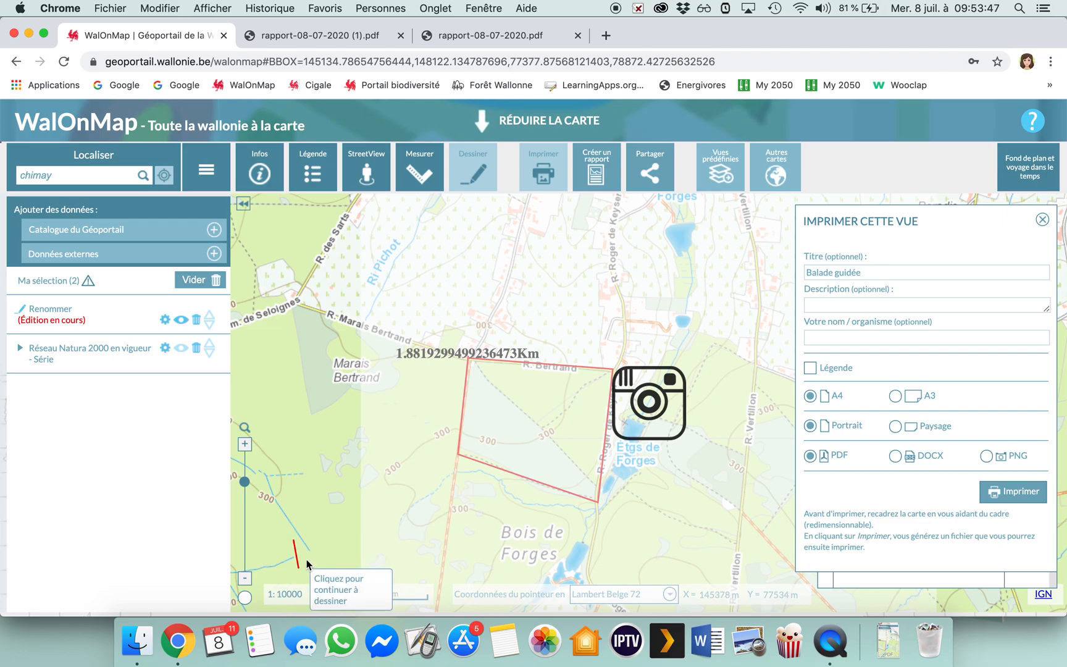
pyautogui.click(1042, 219)
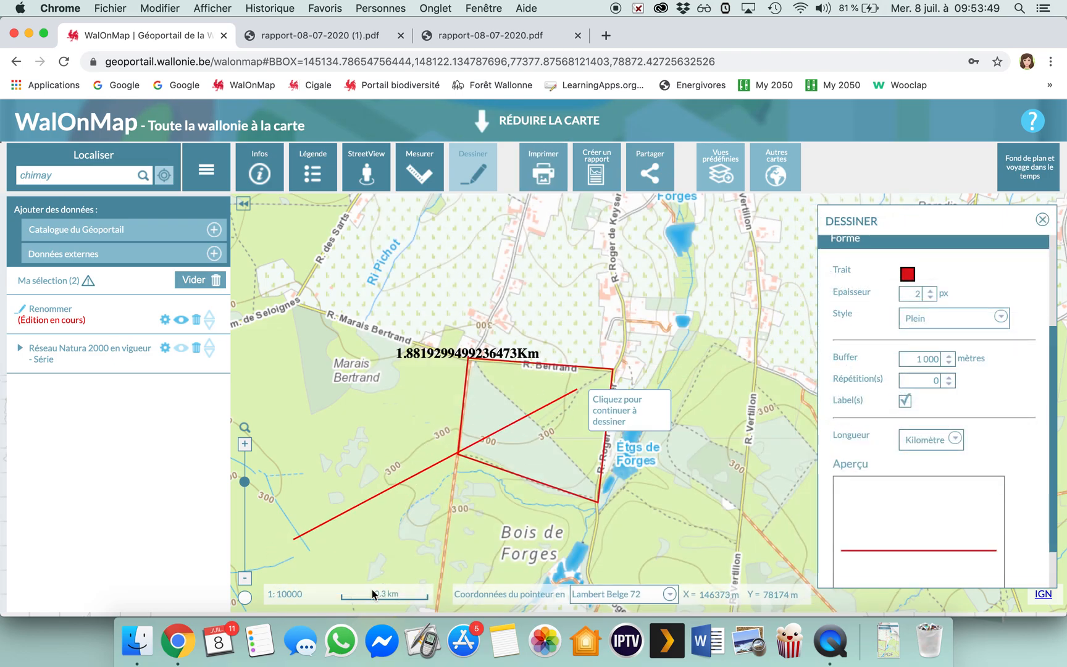
pyautogui.doubleClick(288, 541)
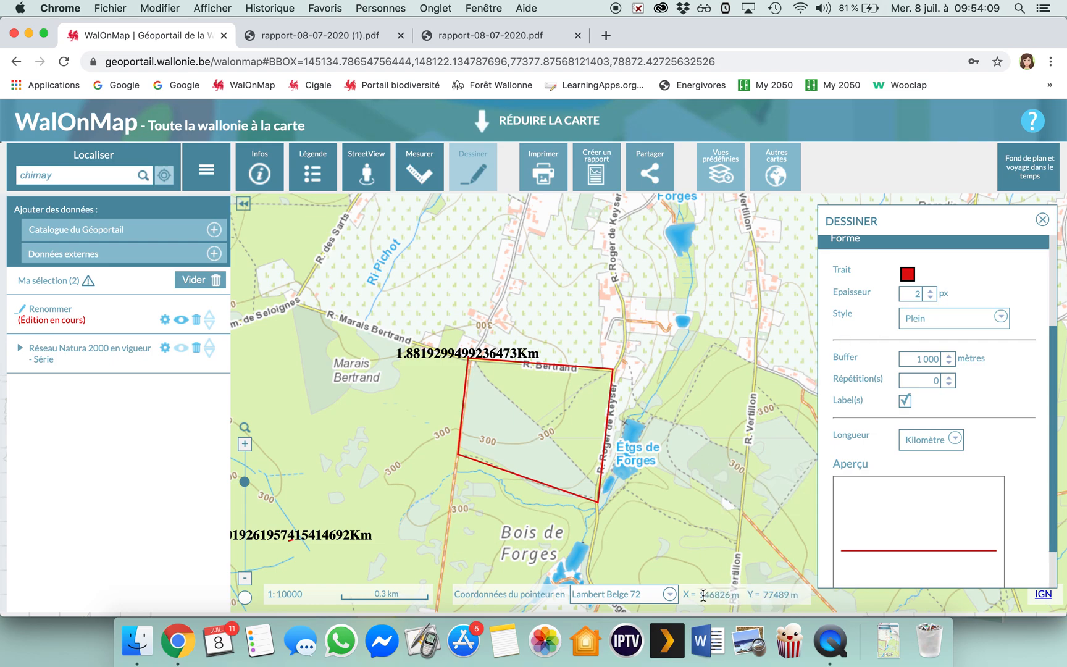
# View the available pointer coordinate systems and draw a two-segment line from east of the Étgs de Forges up to Forges.
pyautogui.click(670, 598)
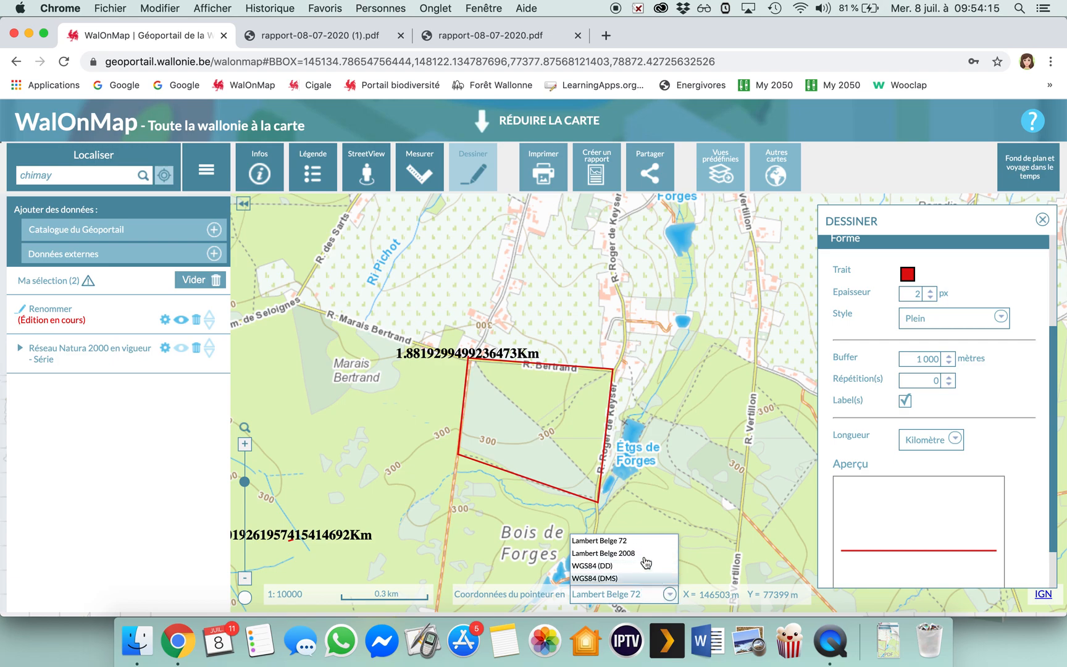
pyautogui.click(671, 481)
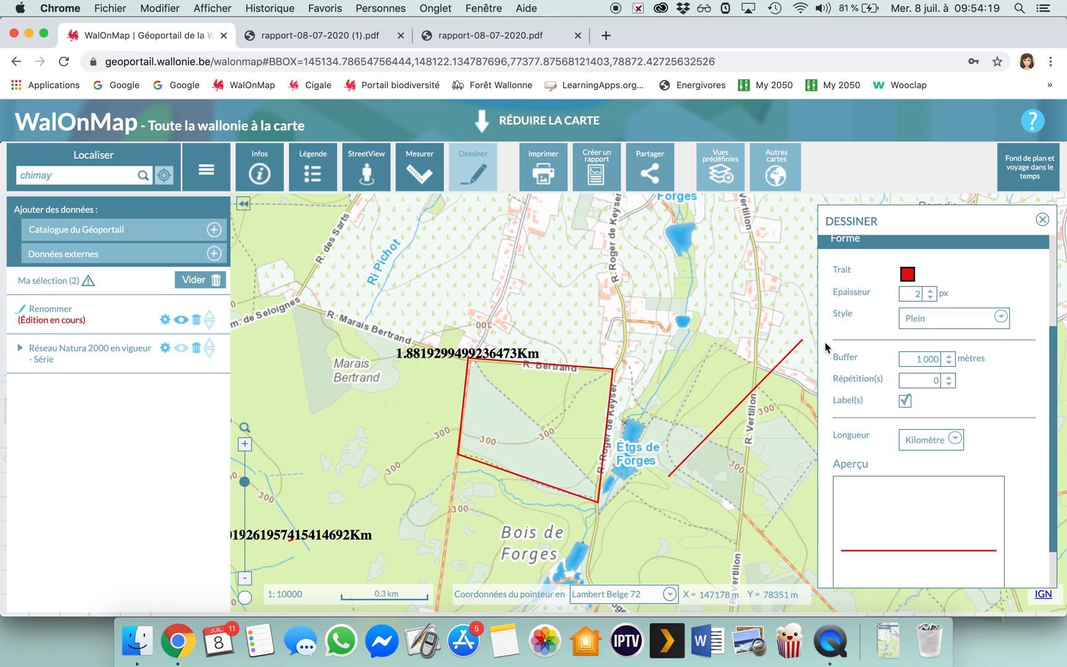
pyautogui.click(724, 353)
pyautogui.doubleClick(633, 219)
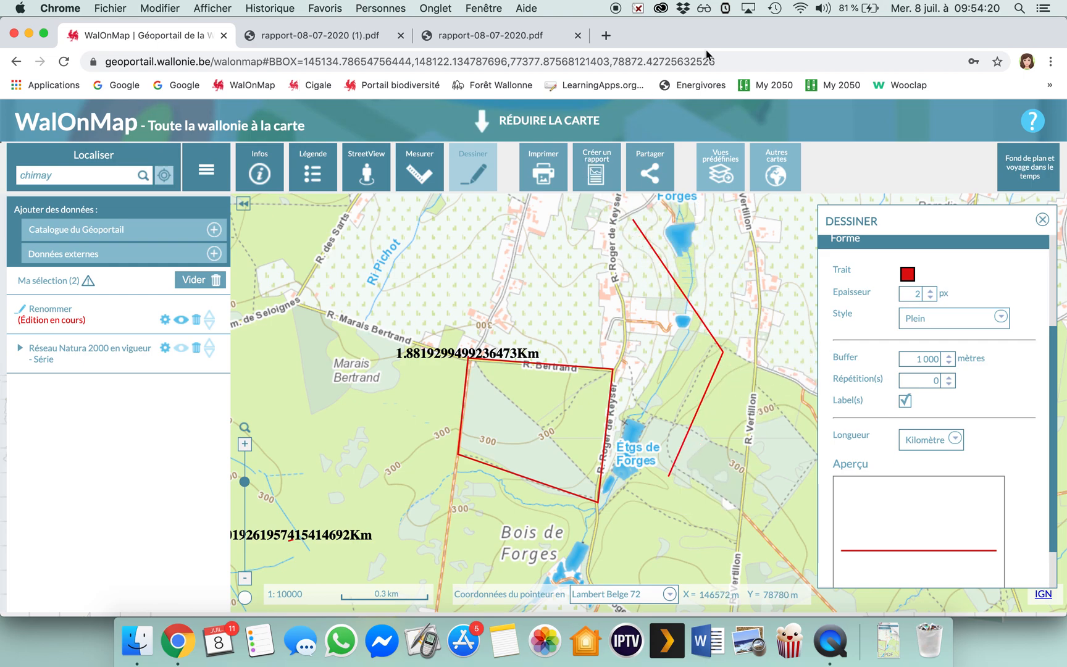